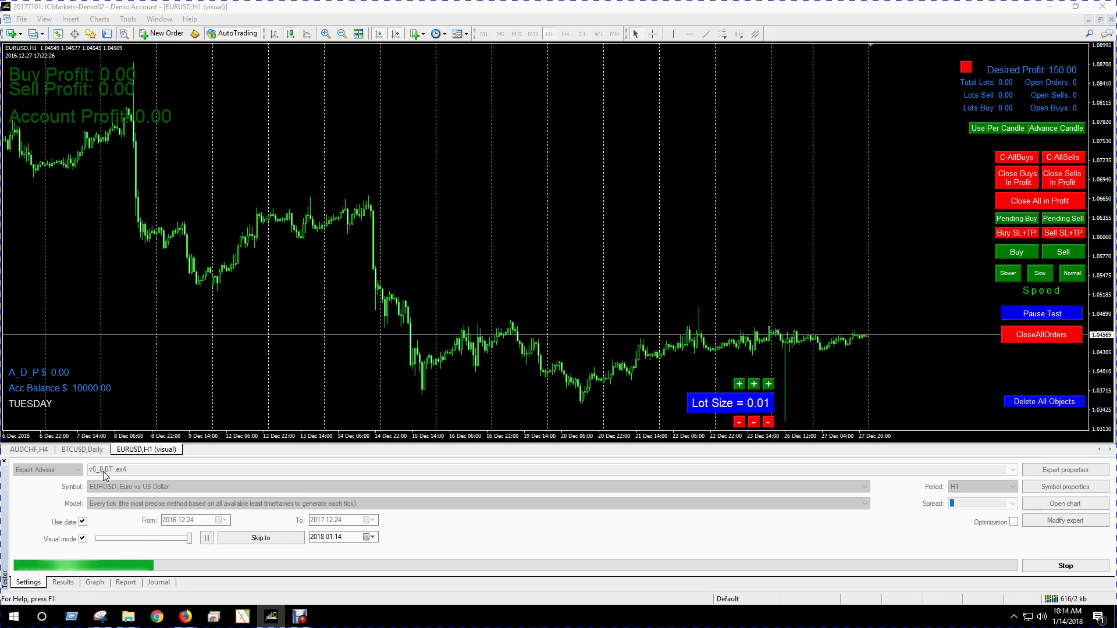
Hide the tester settings panel and leave the Desired Profit target switched off.
left_click(124, 33)
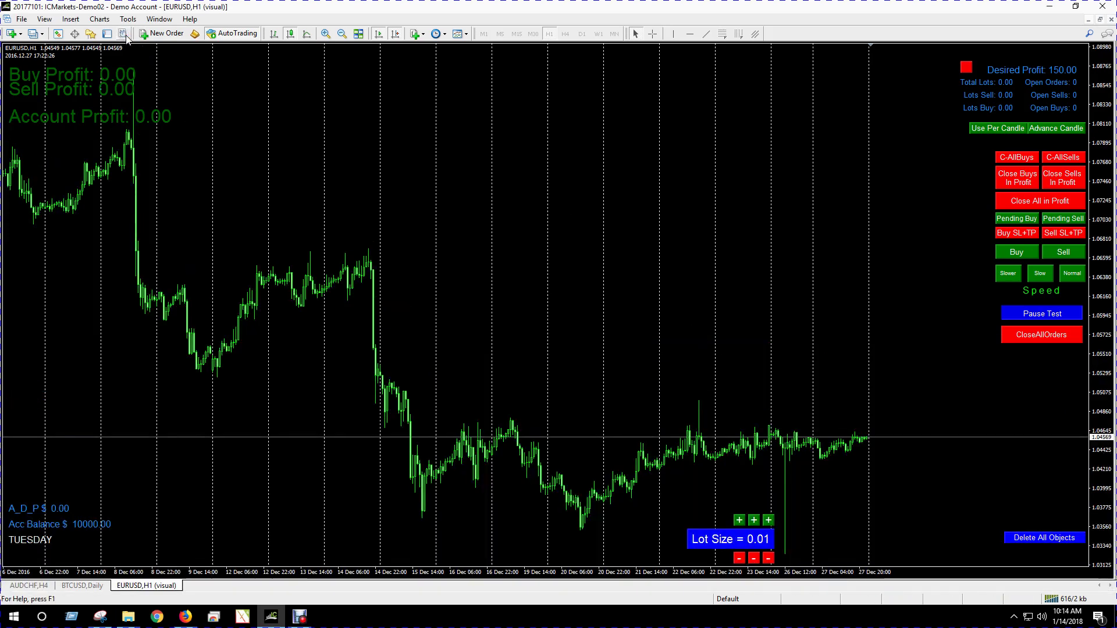
left_click(125, 35)
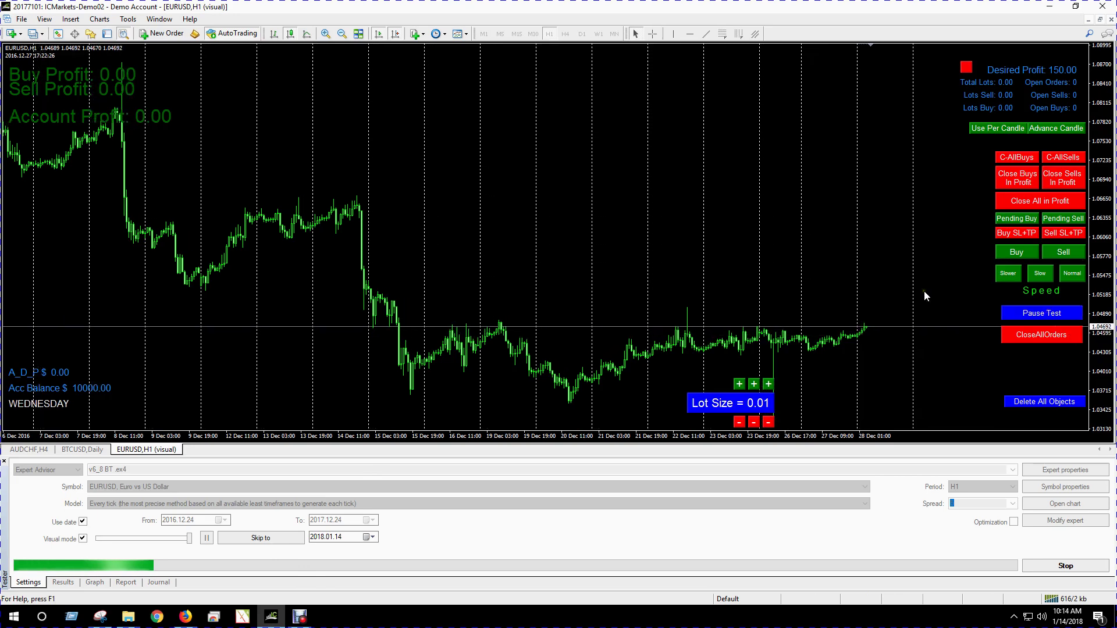
left_click(123, 35)
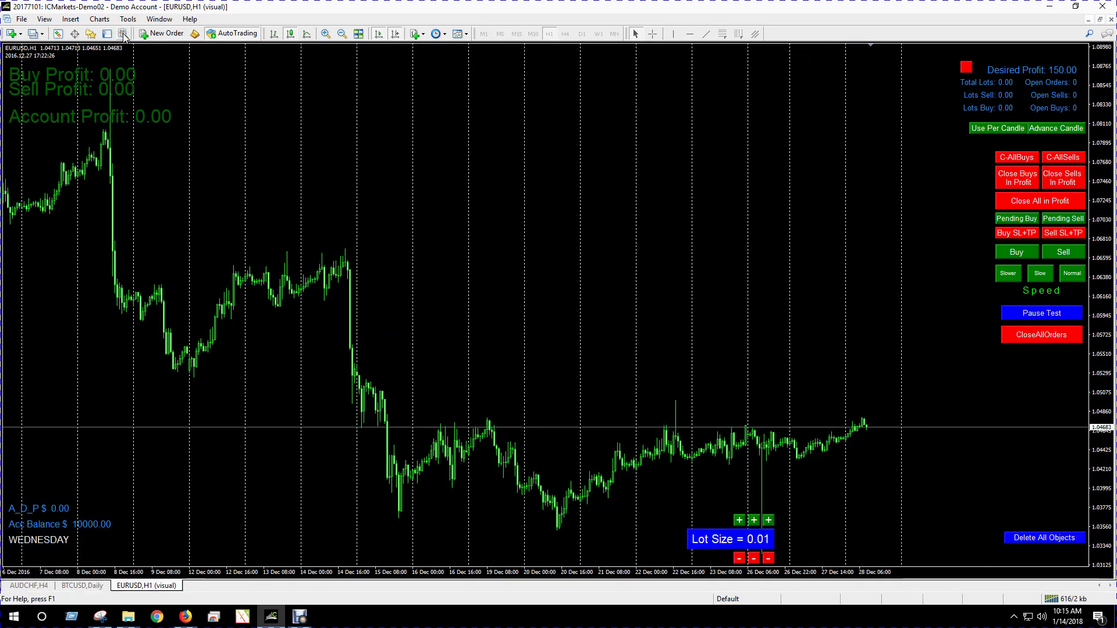
left_click(966, 68)
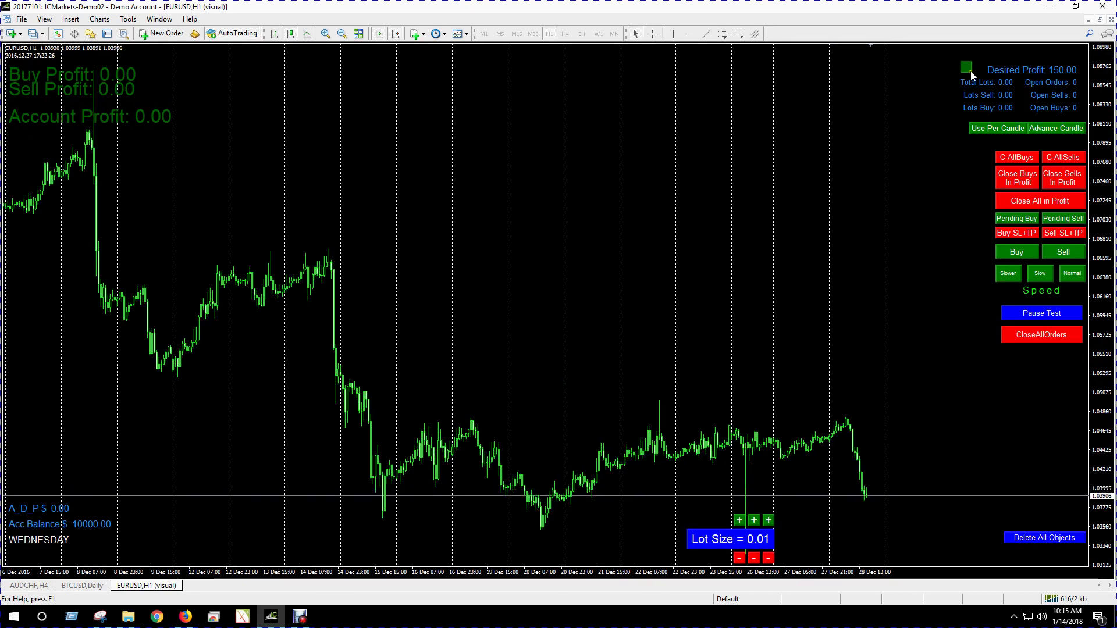
left_click(966, 69)
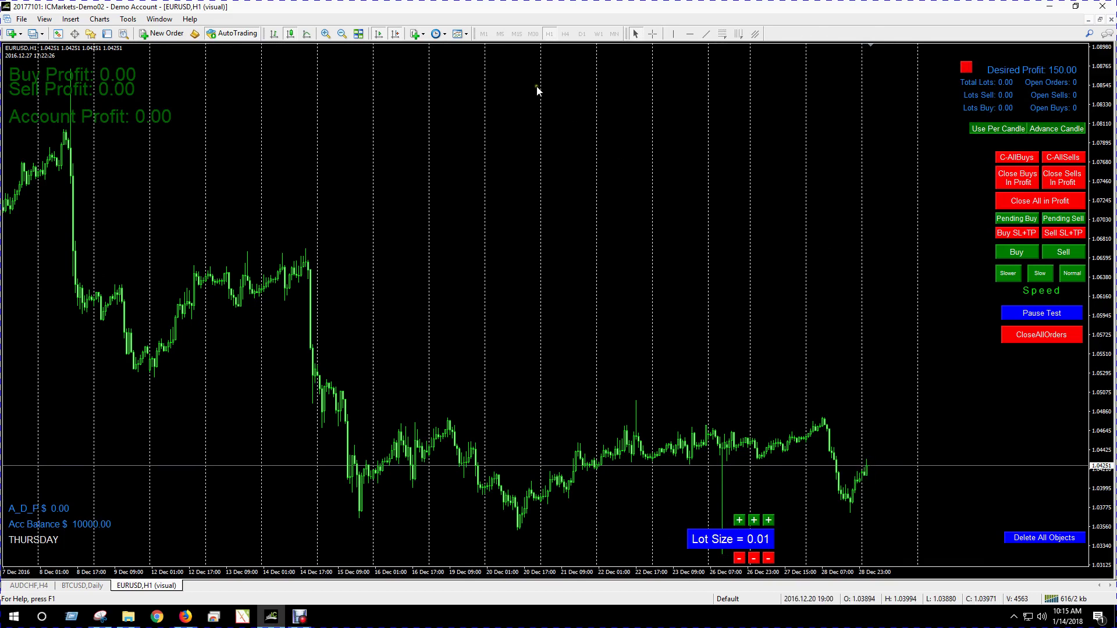
Zoom in on the latest December bars with a right-side margin, then advance one candle.
left_click(326, 33)
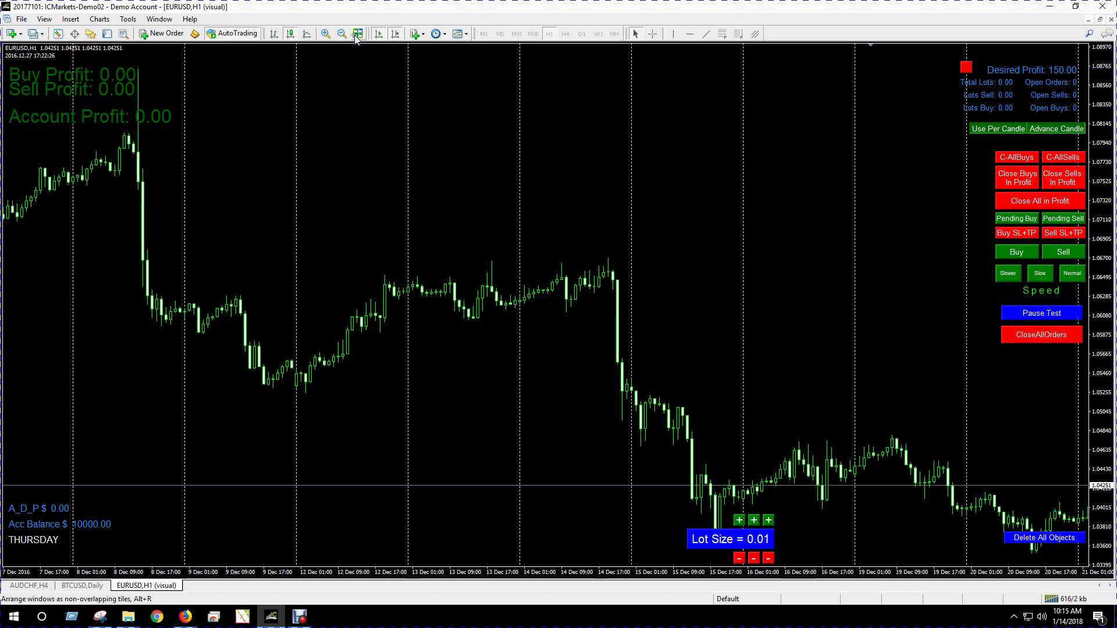
left_click(395, 34)
left_click(395, 34)
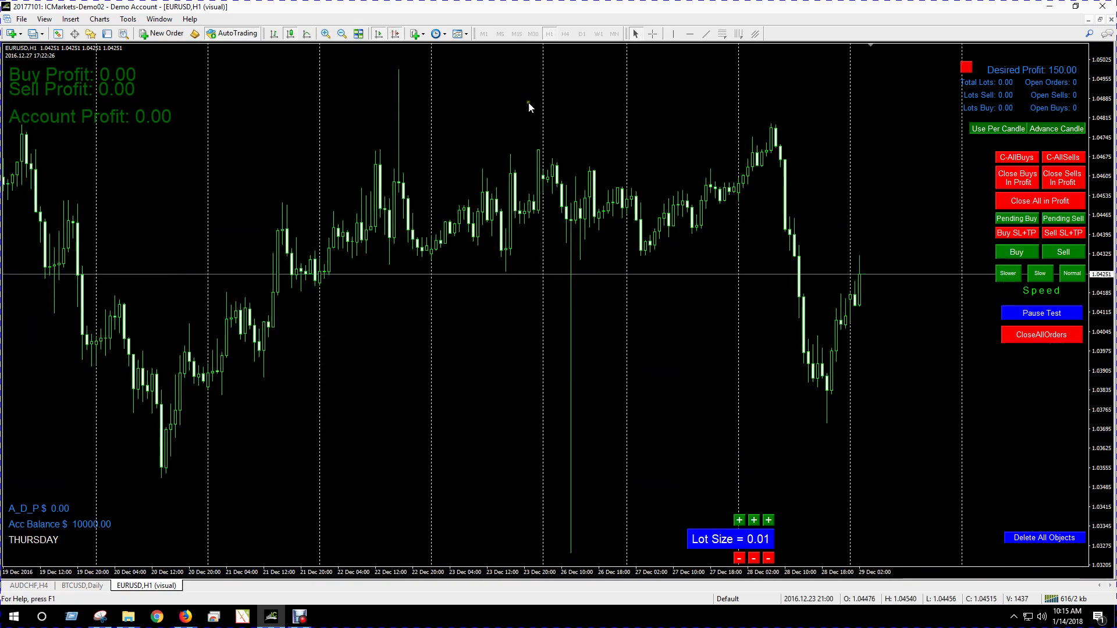
left_click(1053, 129)
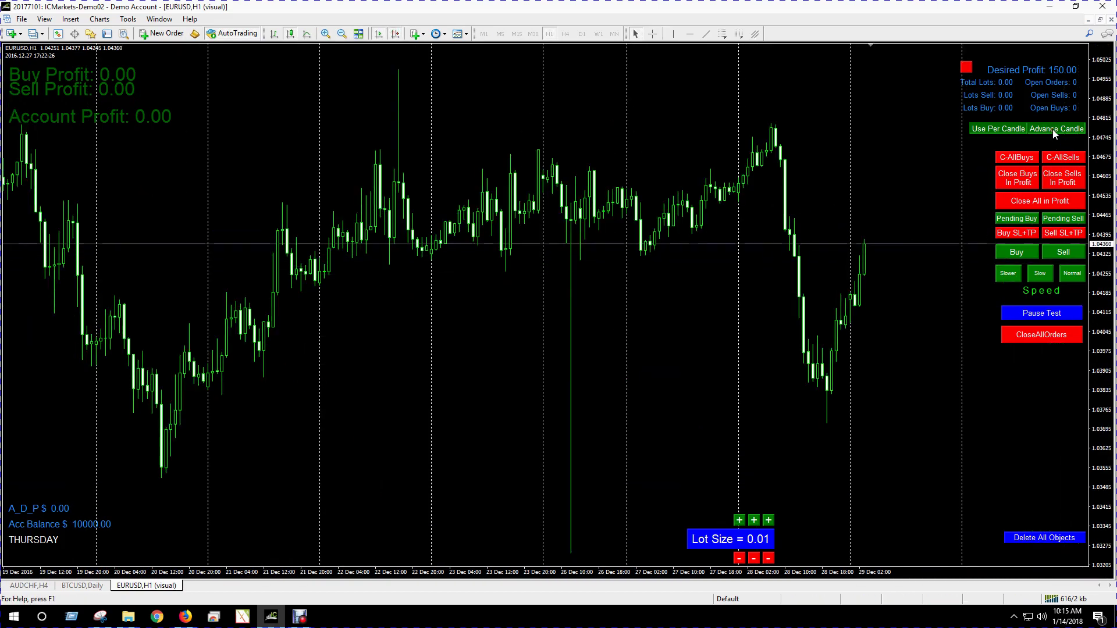
Advance the backtest two candles and set the replay speed back to normal.
left_click(1052, 129)
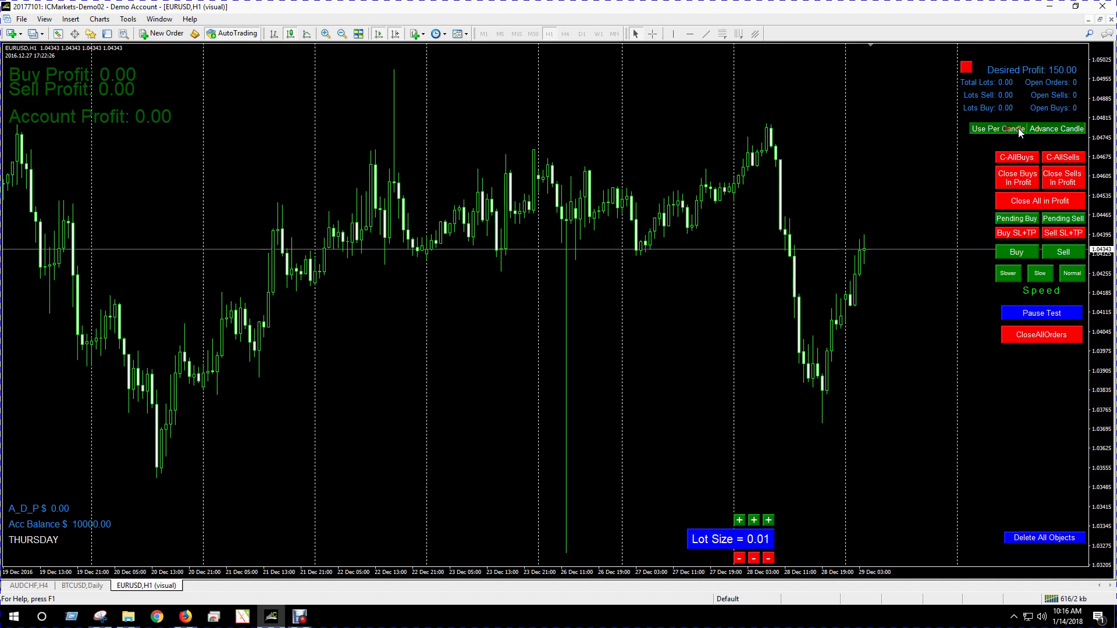
left_click(1053, 130)
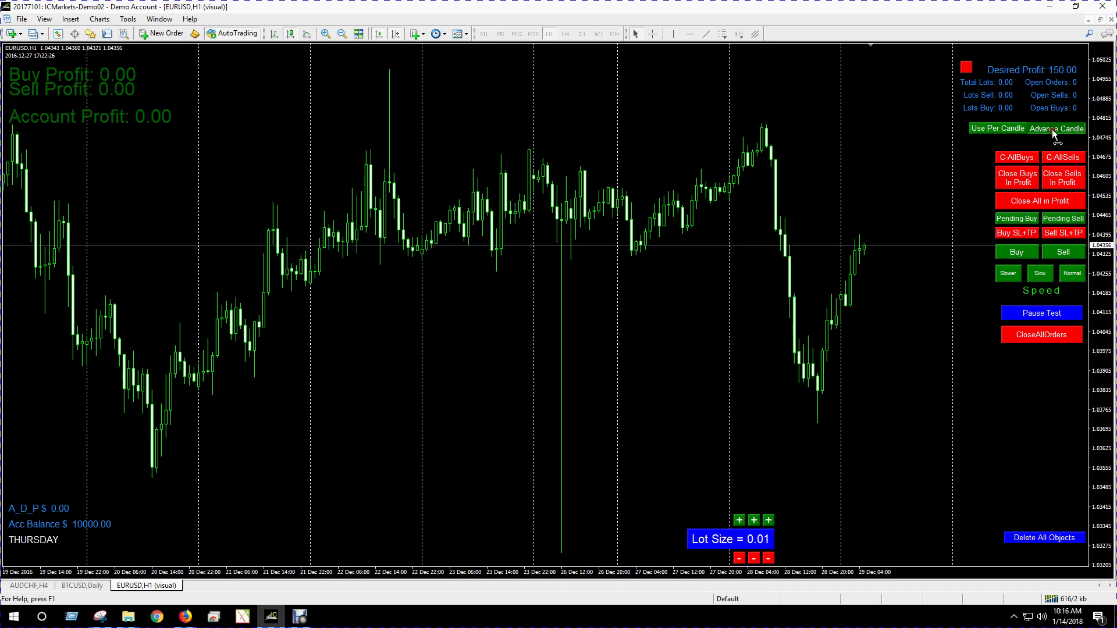
left_click(1044, 277)
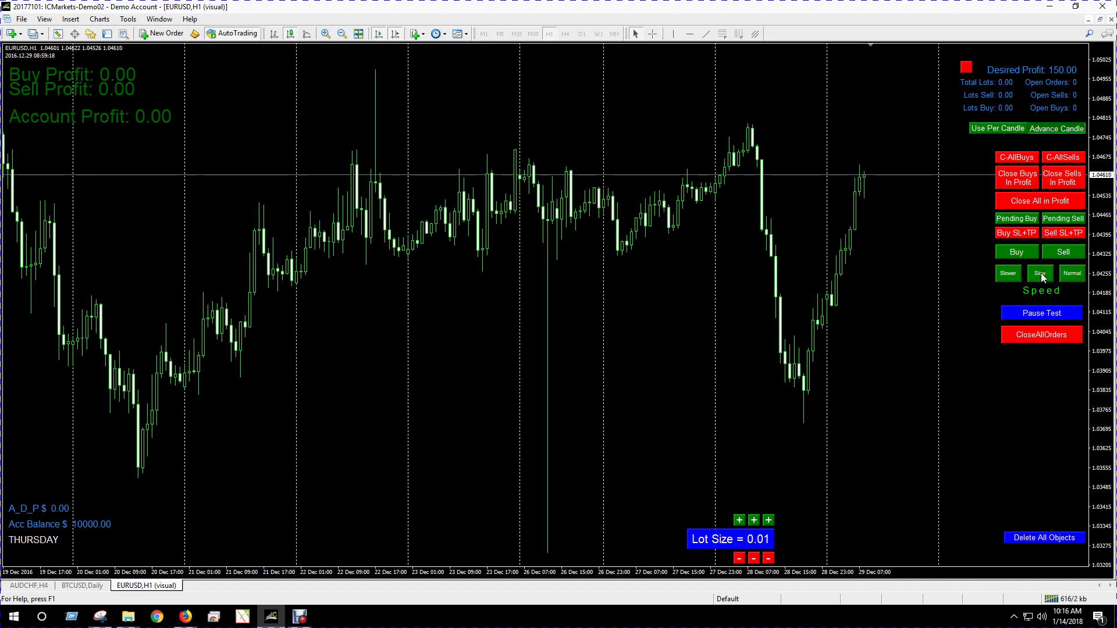
left_click(1007, 276)
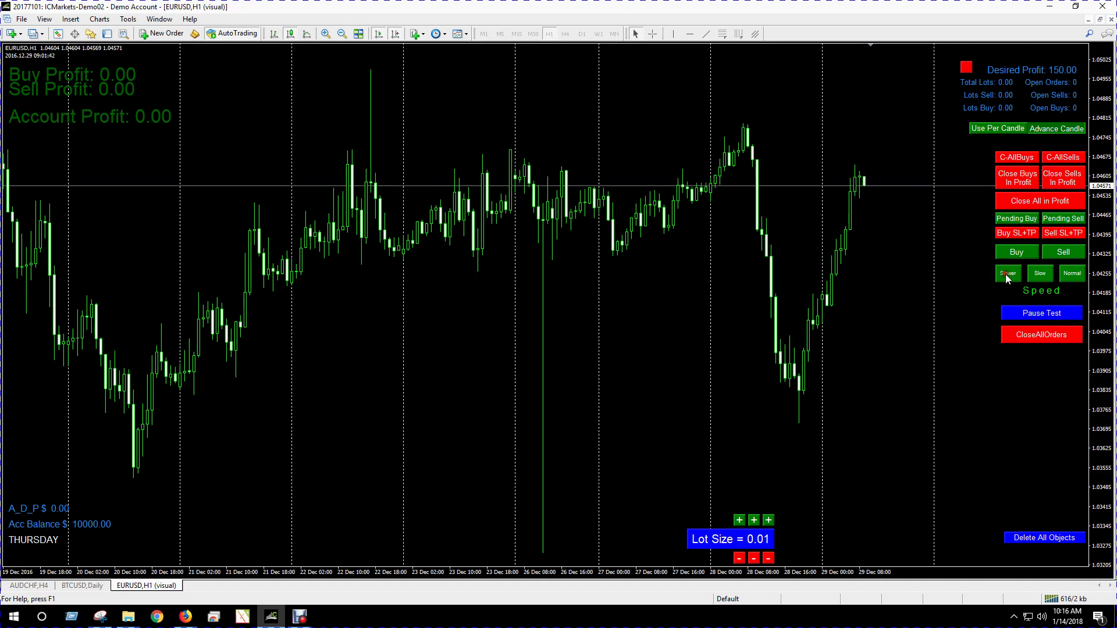
left_click(1069, 274)
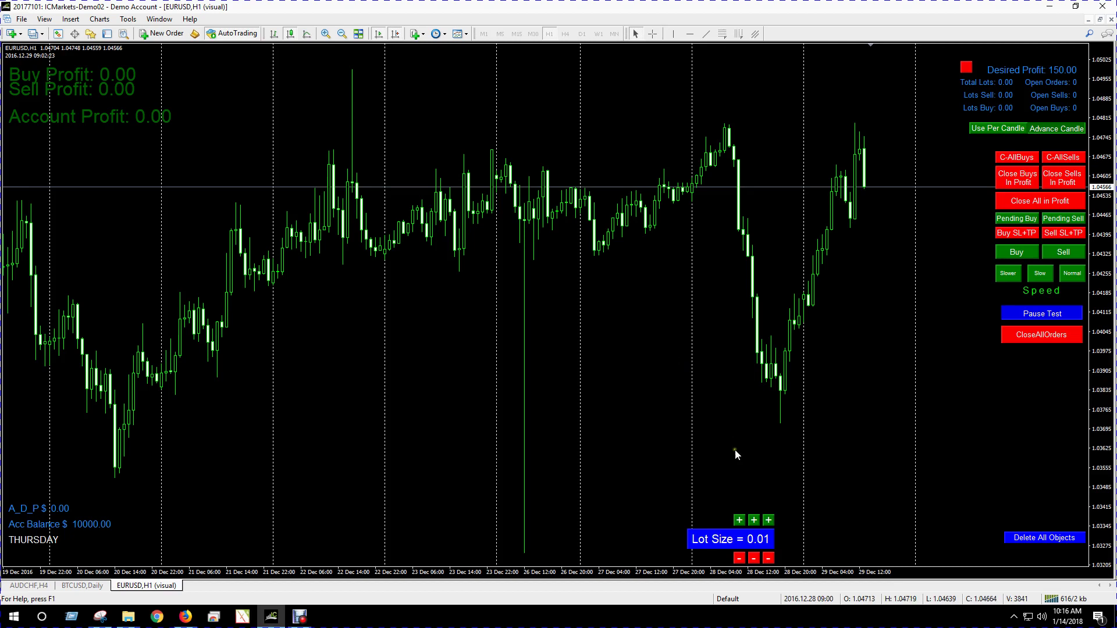
Adjust the lot size back to 0.01 and bring up the Snipping Tool capture.
left_click(739, 521)
left_click(740, 558)
left_click(754, 520)
left_click(754, 520)
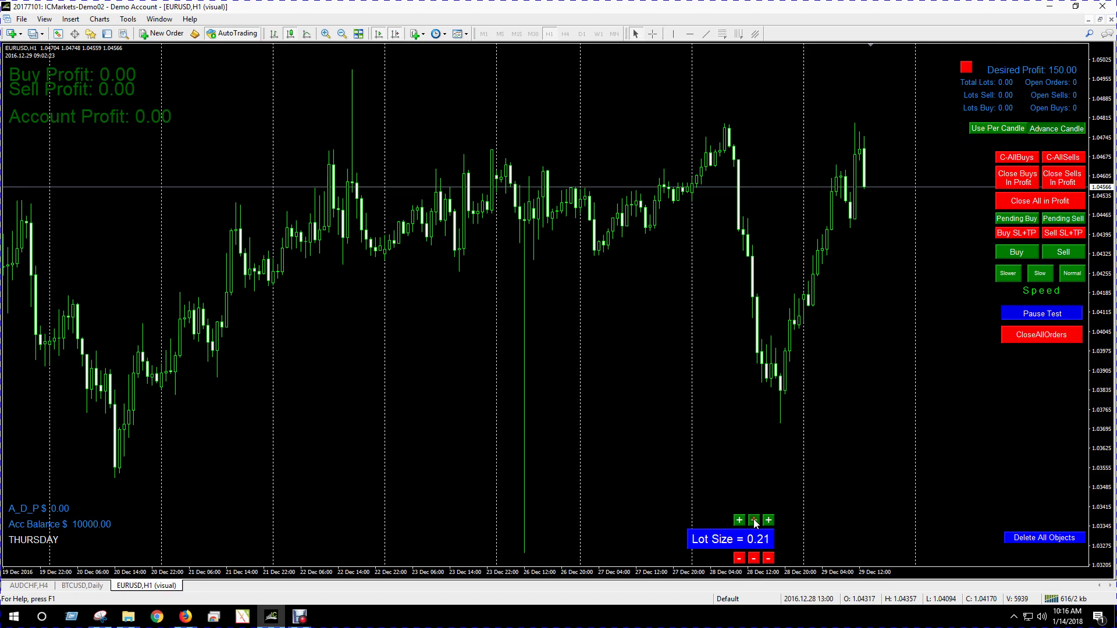
left_click(754, 558)
left_click(102, 617)
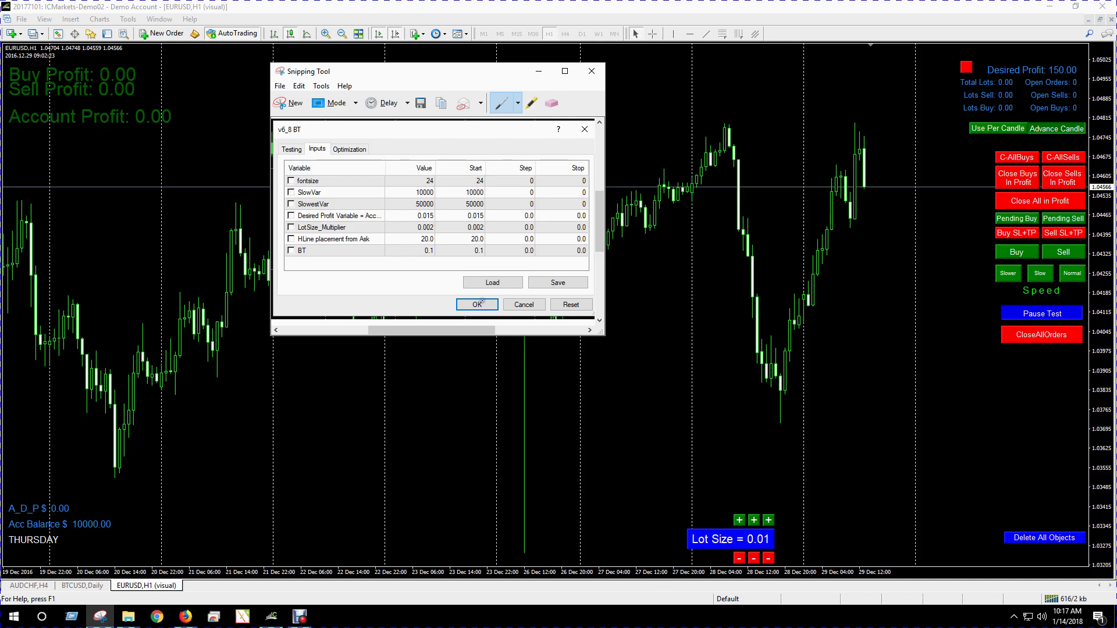
Minimize the Snipping Tool capture of the v6_8 BT inputs to return to the backtest.
left_click(539, 71)
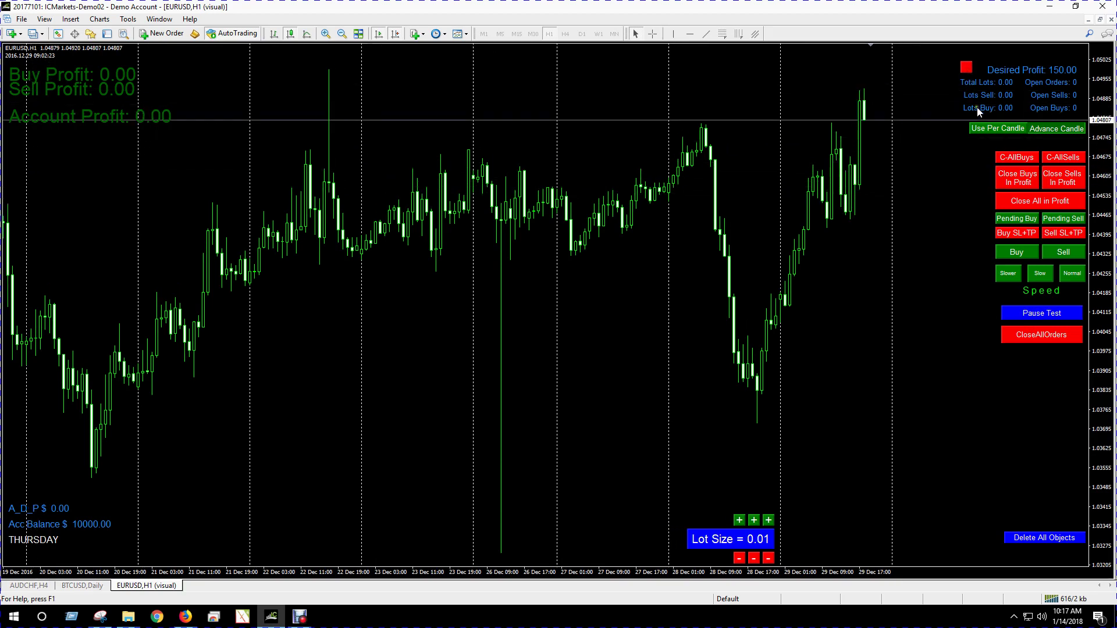
Open a 0.01-lot buy, drag its stop-loss and take-profit lower, and advance one candle.
left_click(1017, 254)
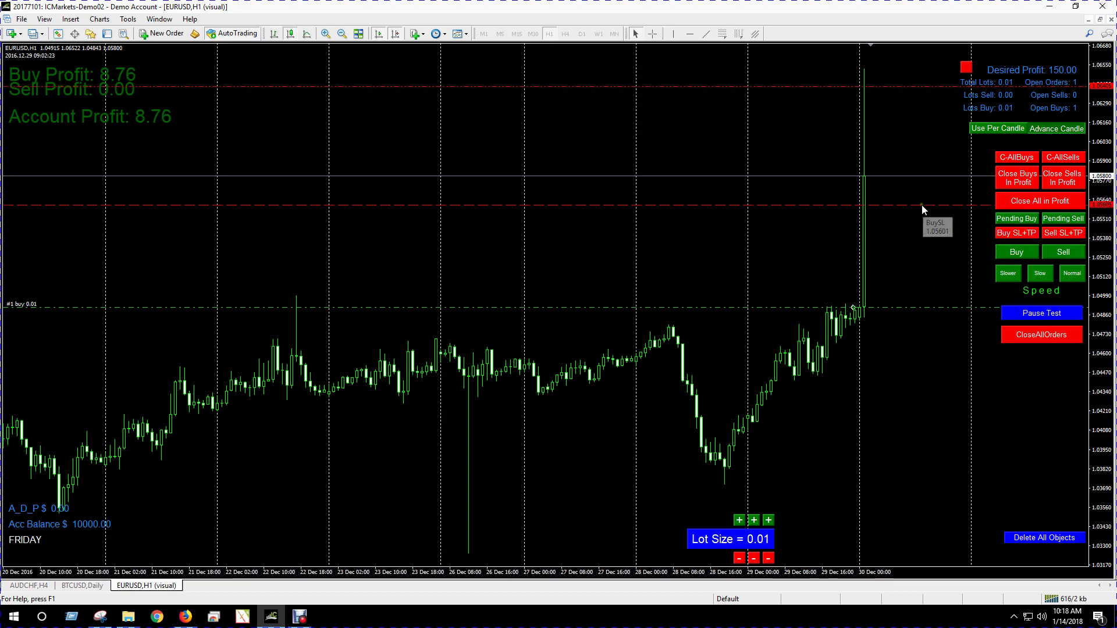
left_click_drag(922, 205, 912, 298)
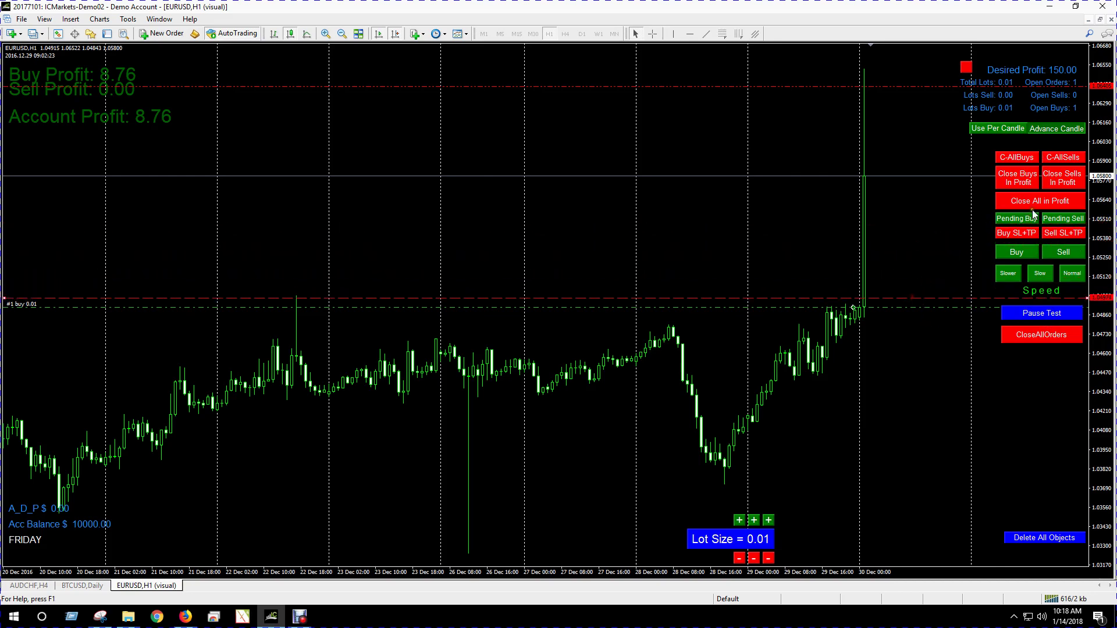
left_click_drag(1098, 227, 1098, 250)
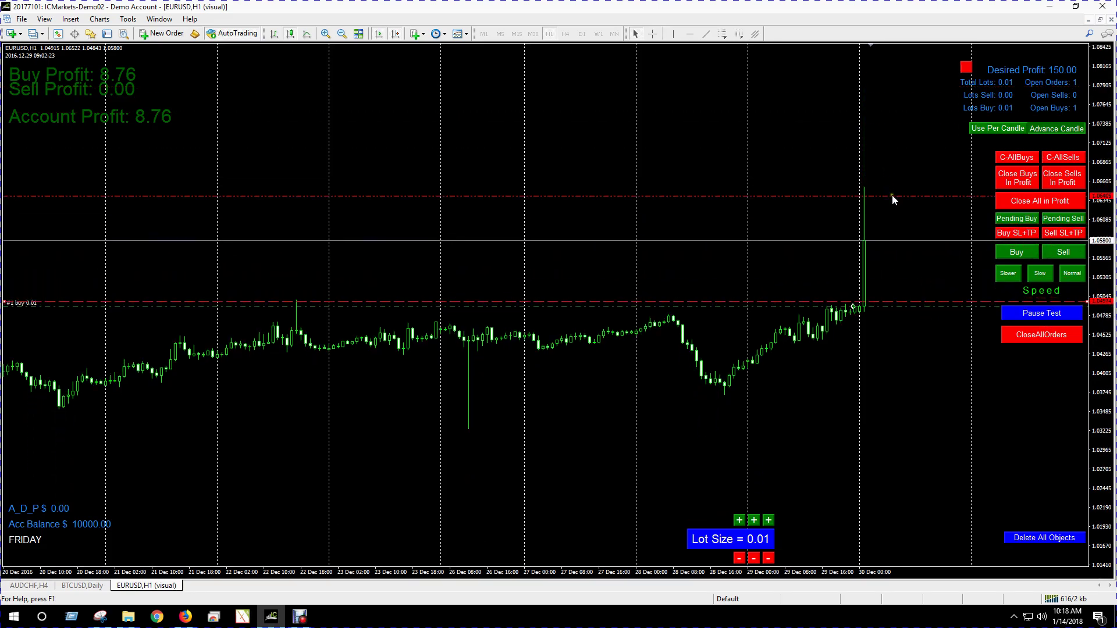
left_click_drag(892, 196, 892, 215)
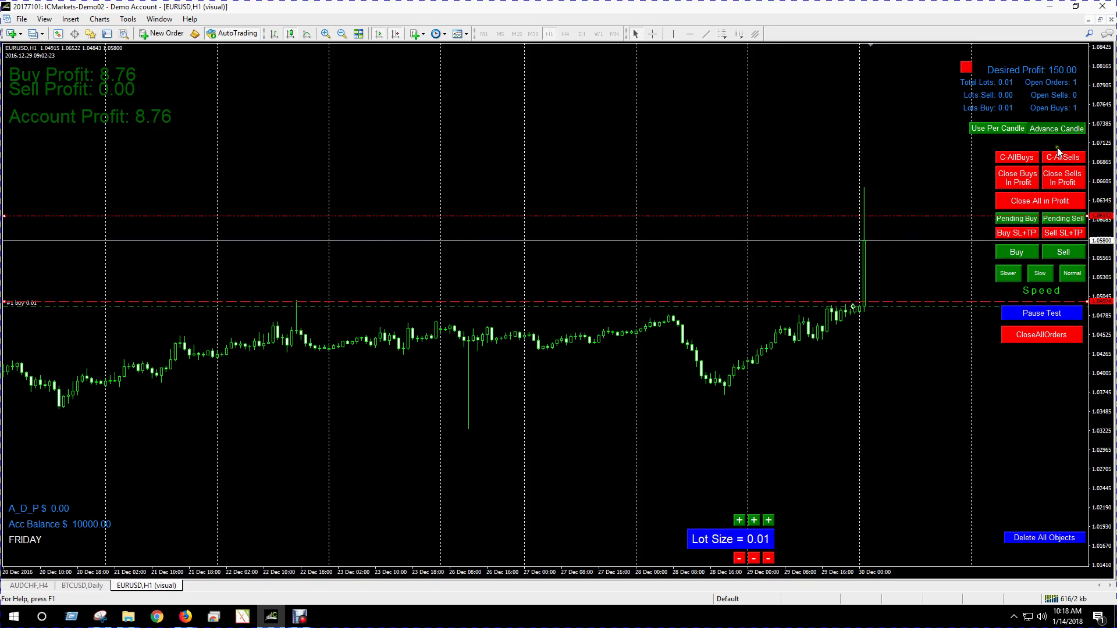
left_click(1056, 127)
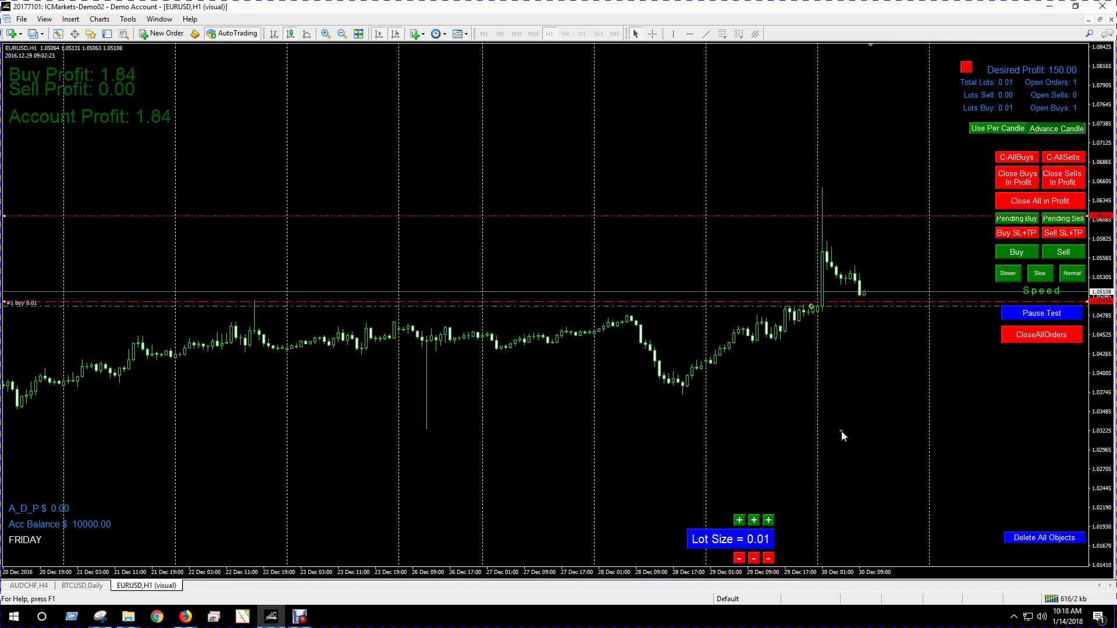
Raise the lot size to 0.11 with the middle green + button.
left_click(754, 520)
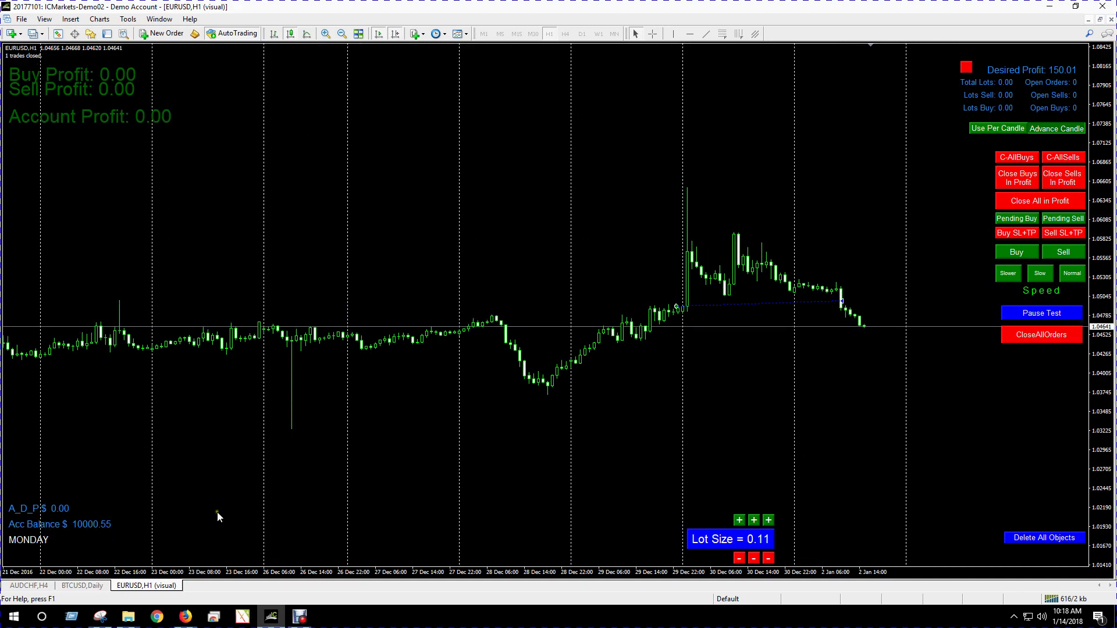
Open a series of 0.11-lot buy trades, then pause the backtest.
left_click(1022, 251)
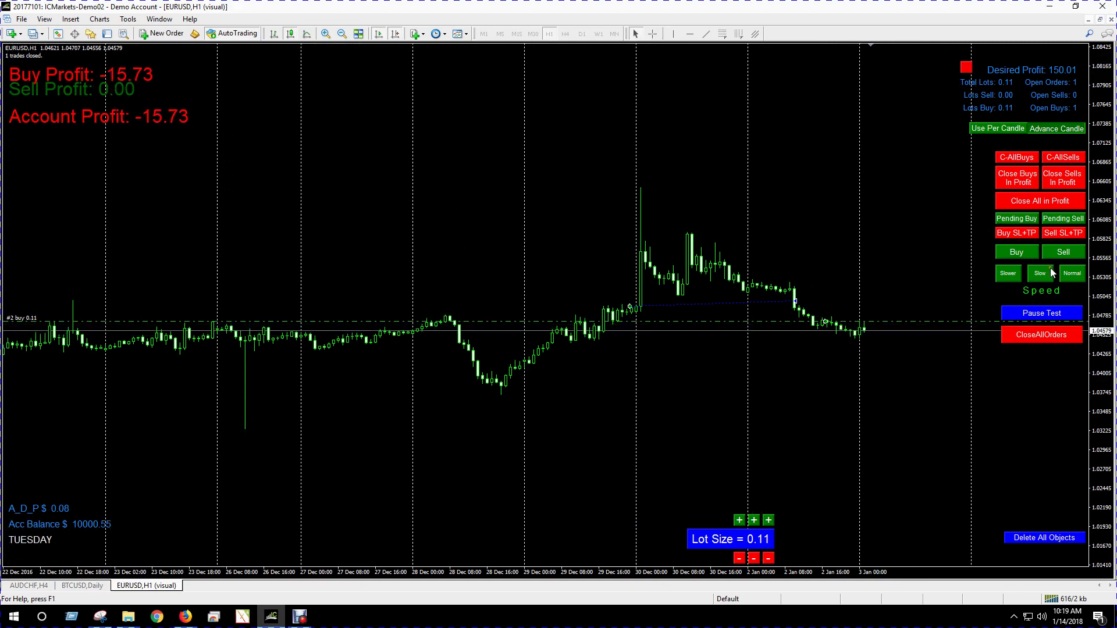
left_click(1018, 252)
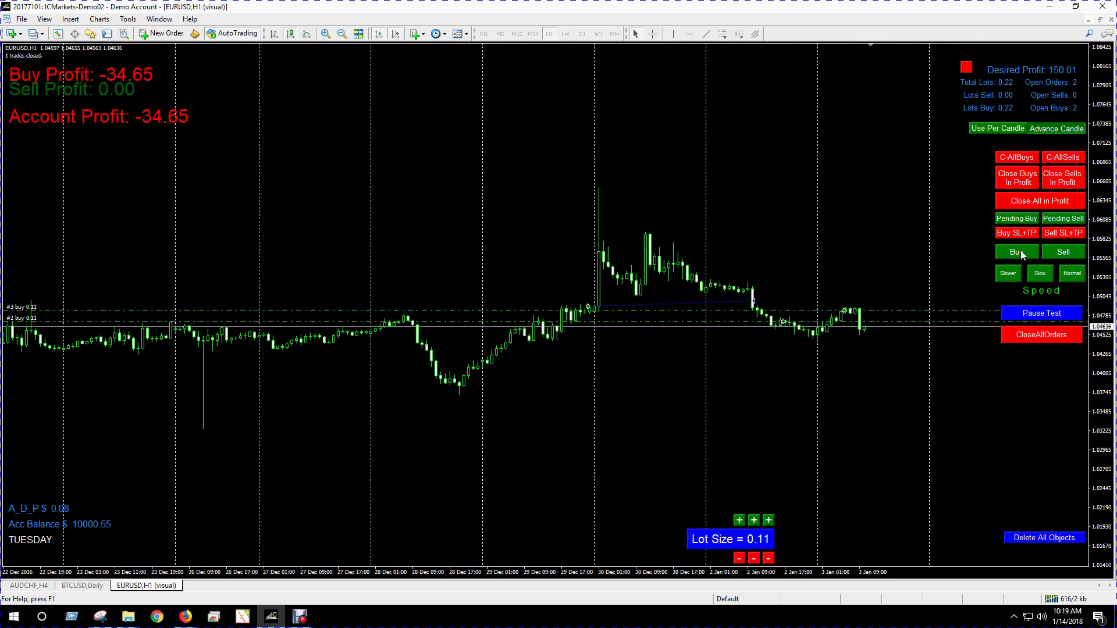
left_click(1018, 252)
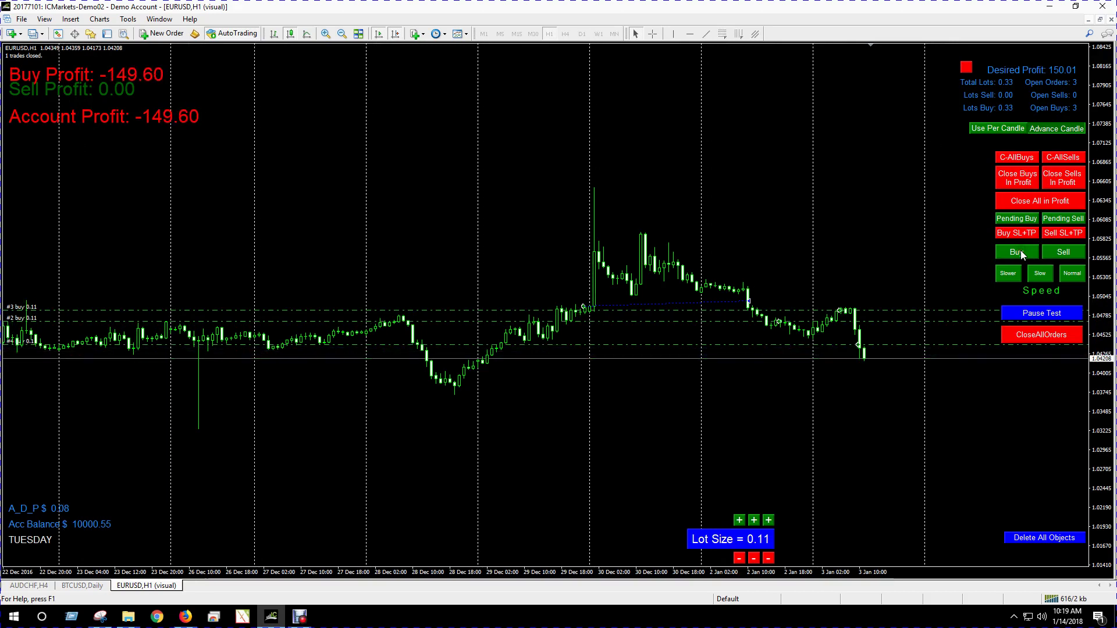
left_click(1018, 252)
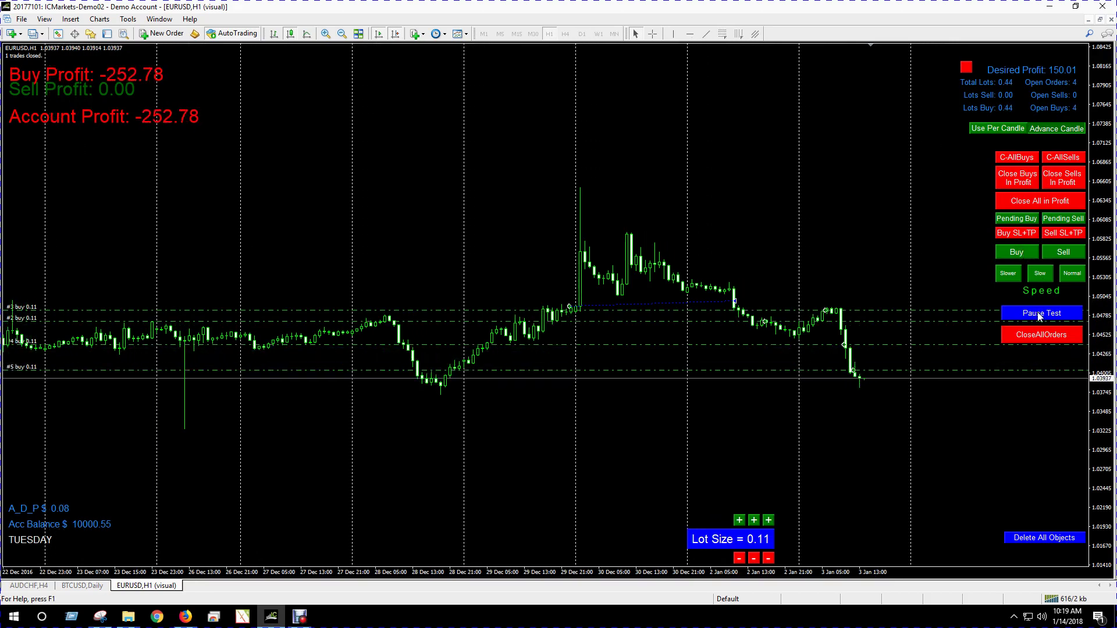
left_click(1021, 251)
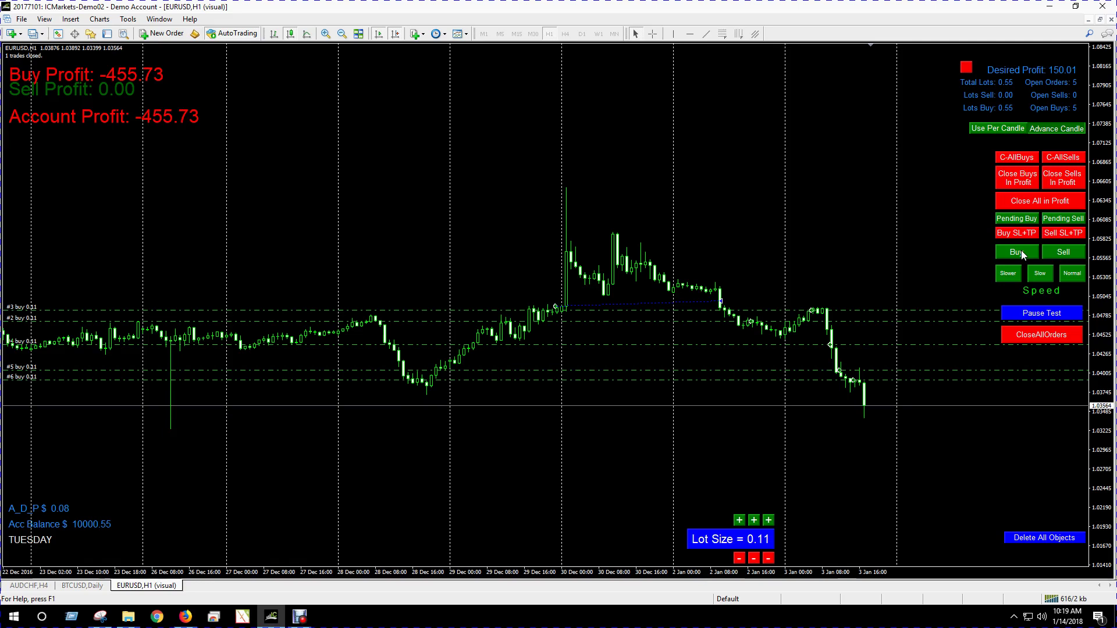
left_click(1022, 251)
left_click(1021, 252)
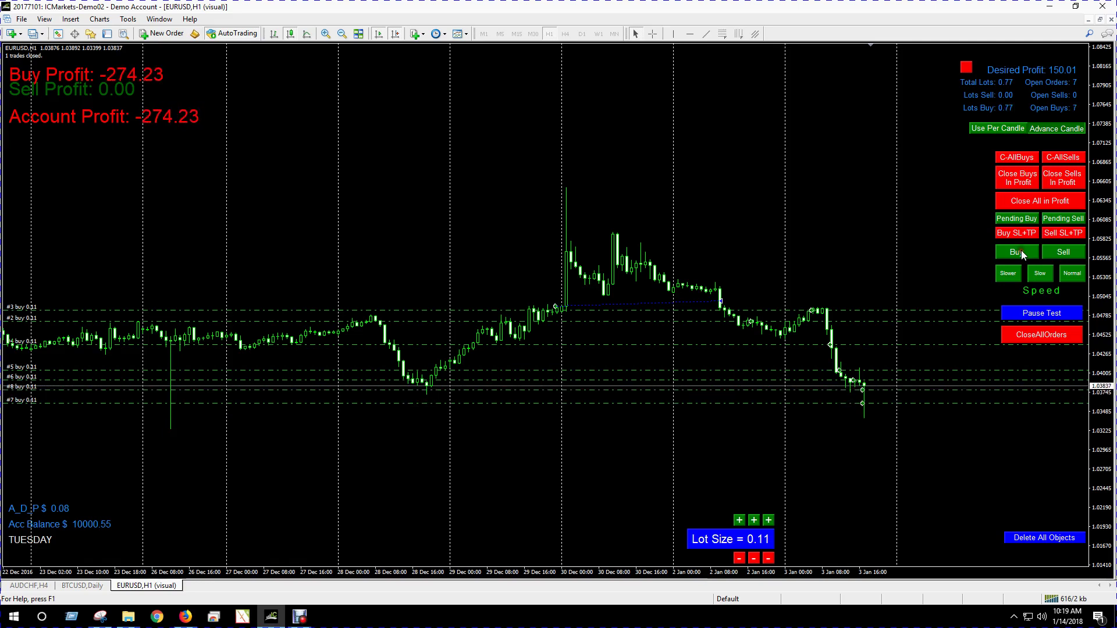
left_click(1031, 314)
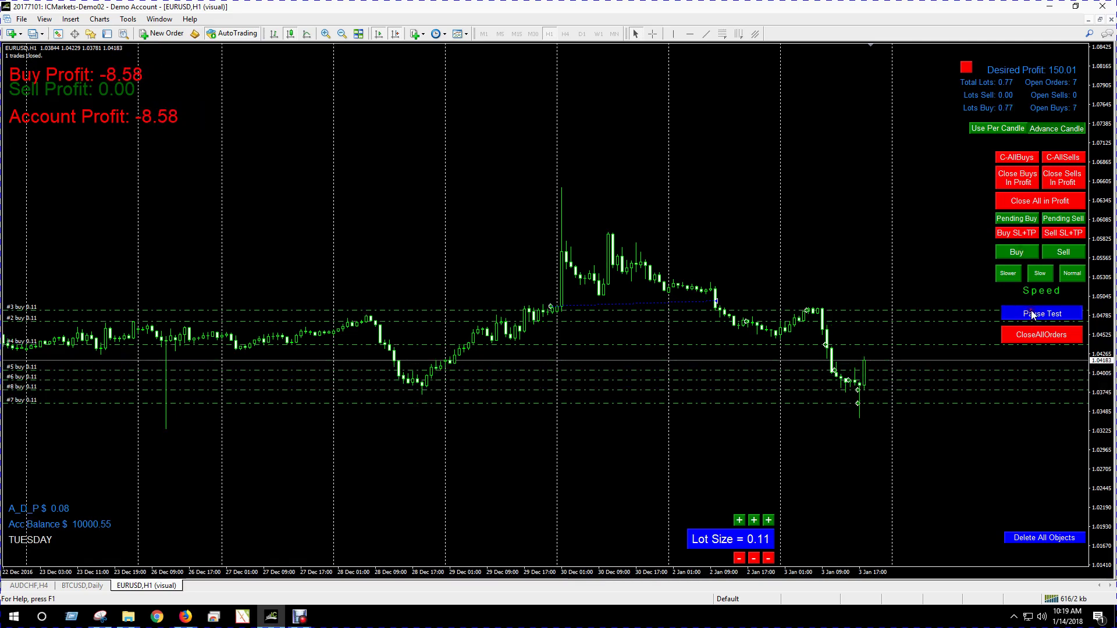
Close the profitable buys, then all remaining buys, and open a 0.11-lot sell.
left_click(1038, 182)
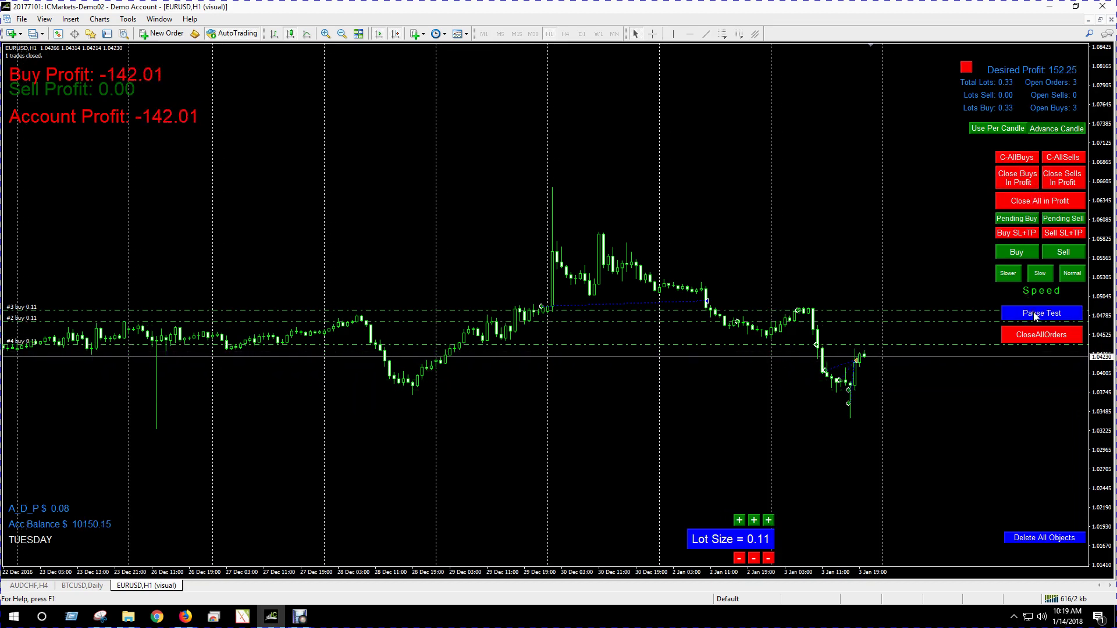
left_click(1026, 158)
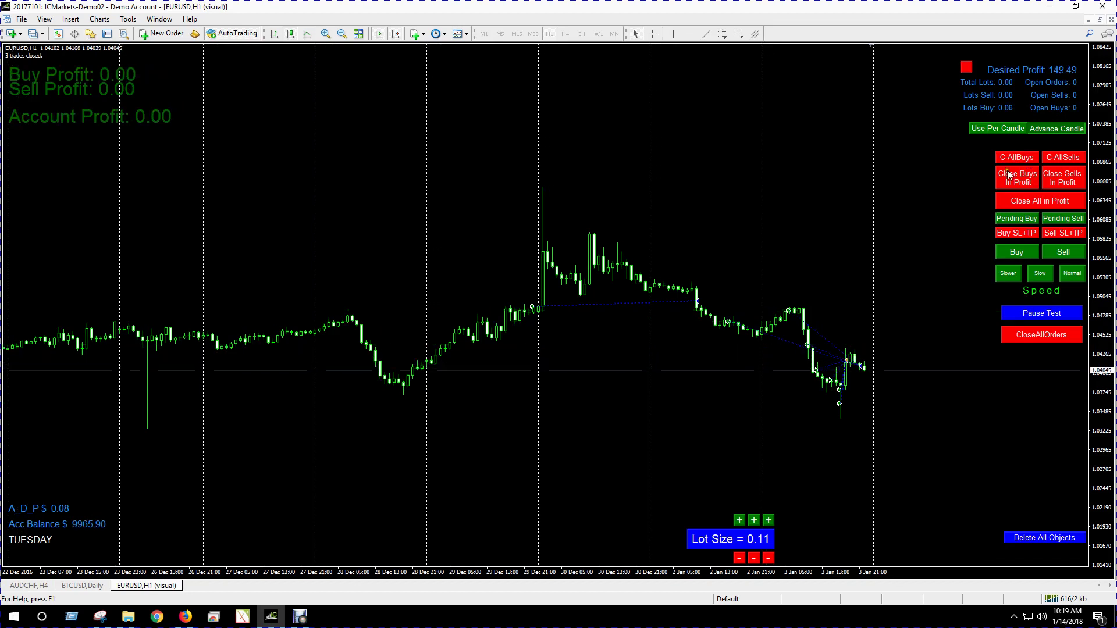
left_click(1067, 253)
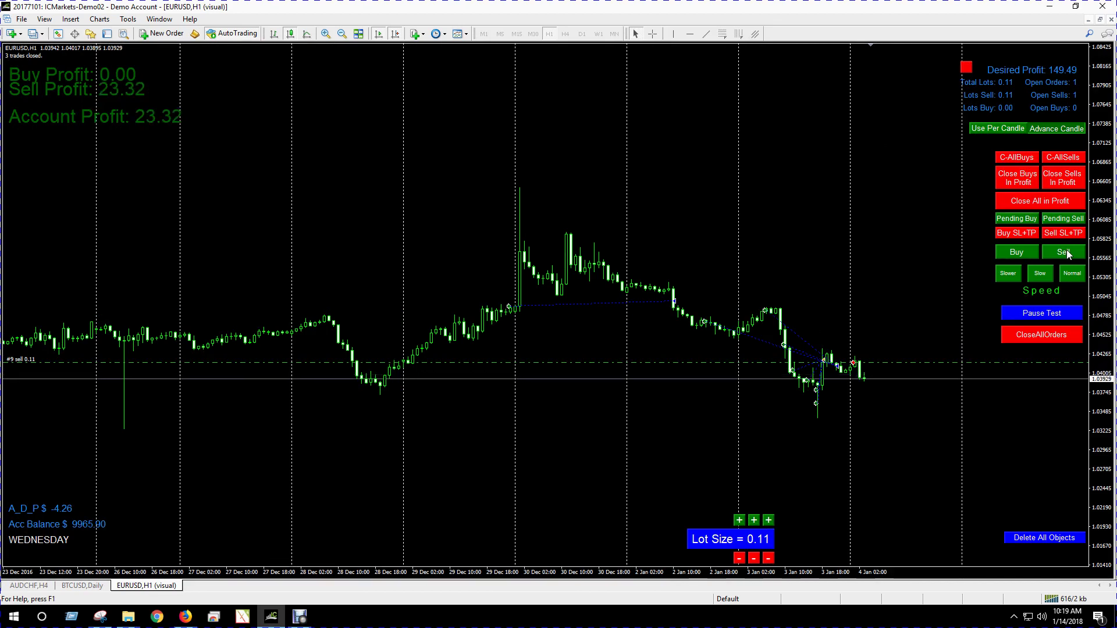
Place a pending sell near 1.03734 and give the sell SL/TP with take-profit at 1.03199.
left_click(1075, 219)
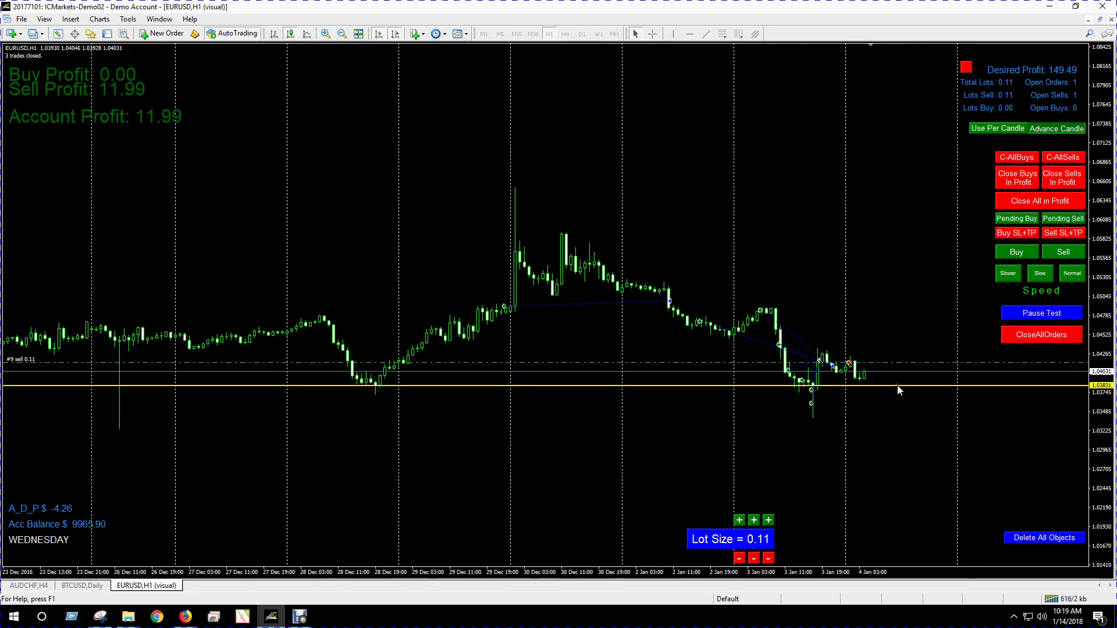
mouse_move(897, 386)
left_mouse_down()
mouse_move(896, 400)
mouse_move(904, 389)
left_mouse_up()
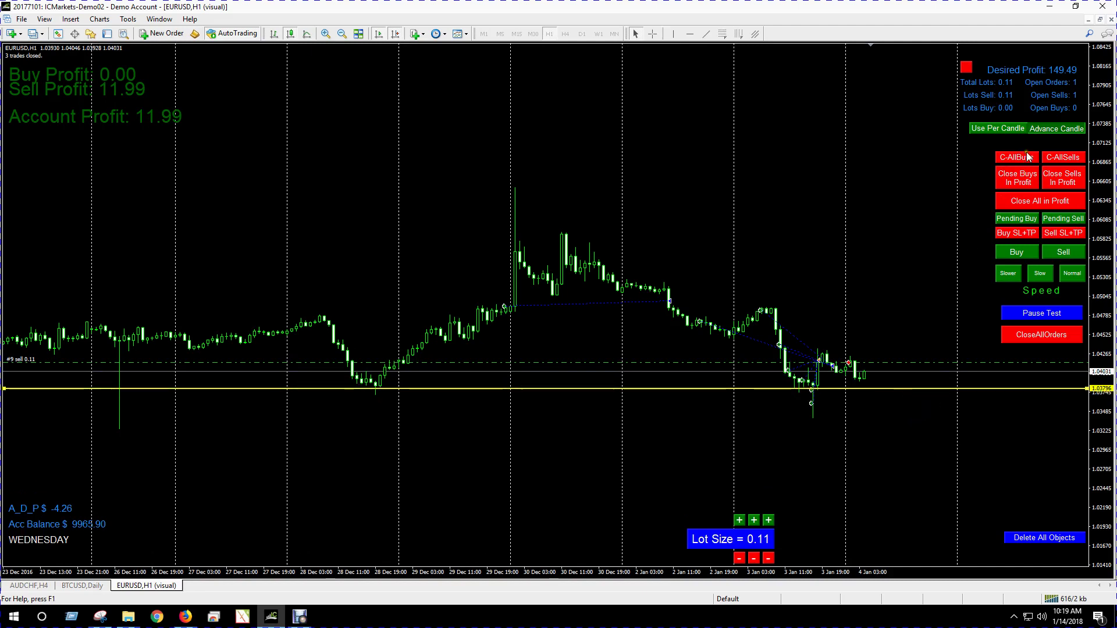
left_click(1045, 131)
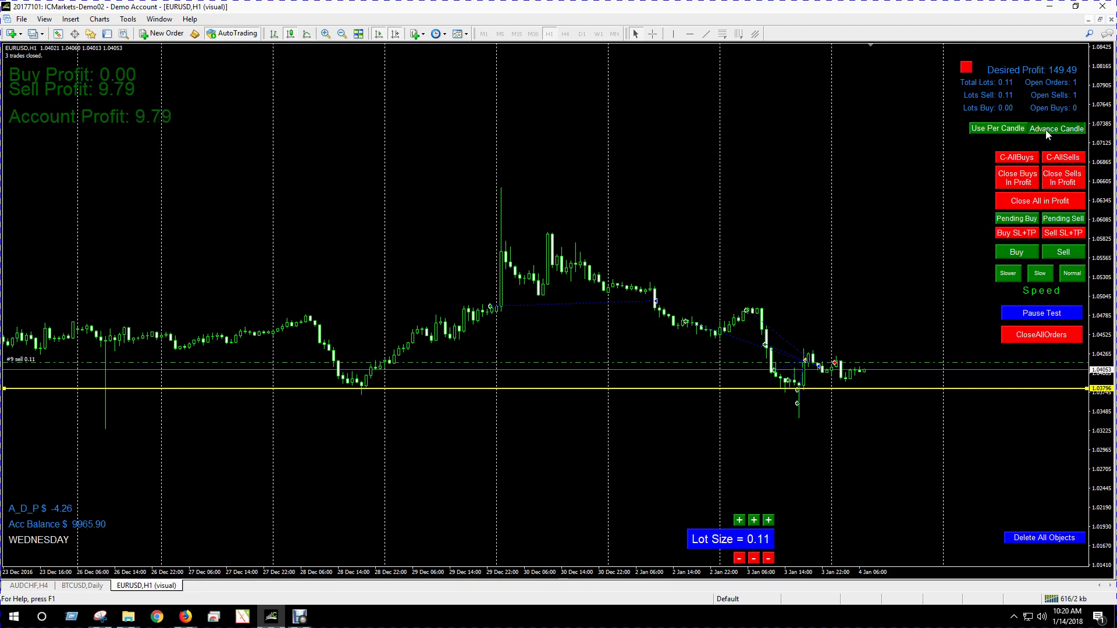
left_click(1060, 234)
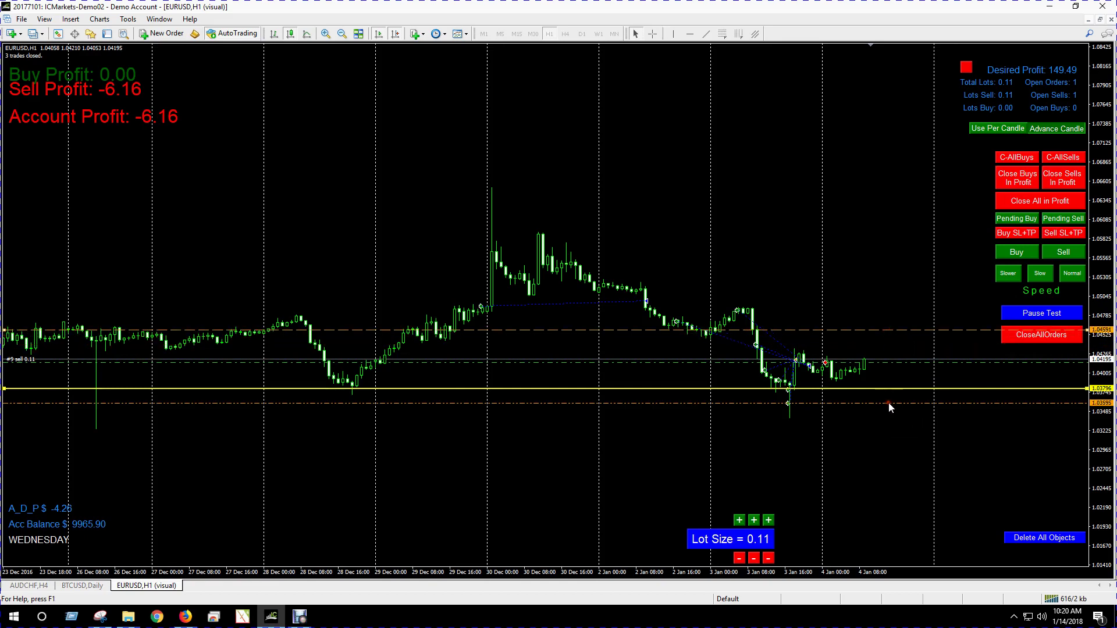
left_click_drag(888, 403, 898, 420)
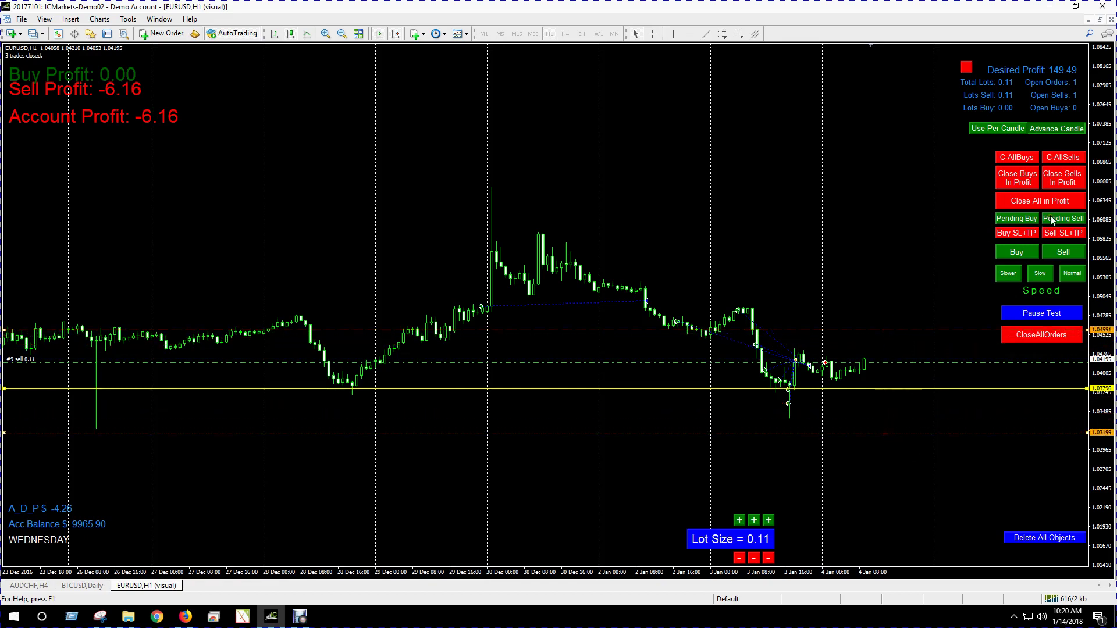
Step the backtest forward six candles to 4 Jan 14:00.
left_click(1063, 130)
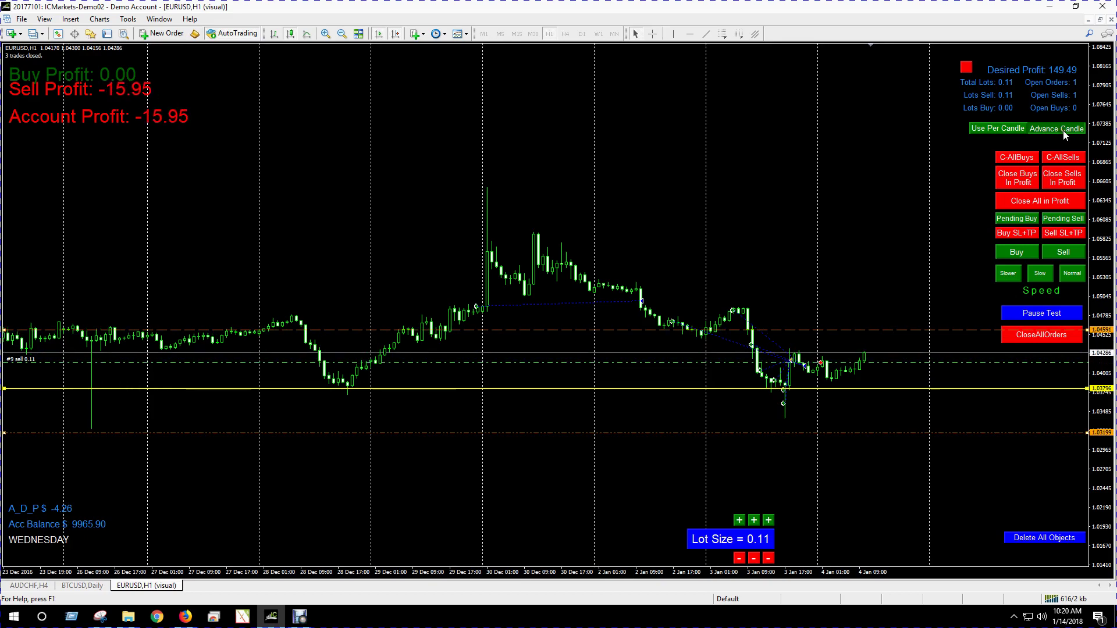
left_click(1062, 130)
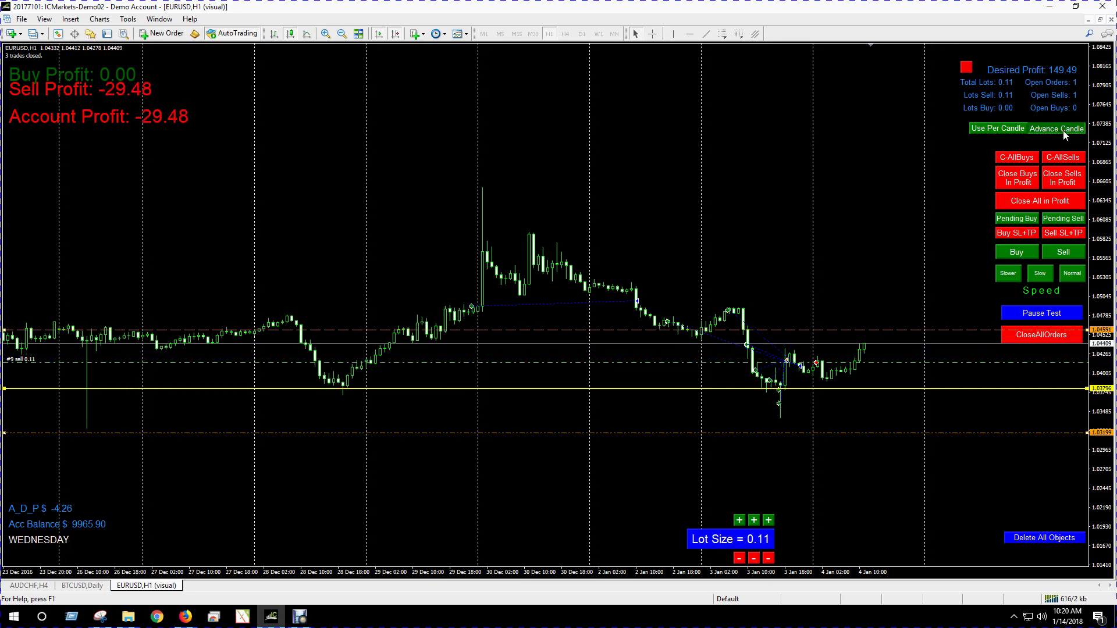
left_click(1063, 130)
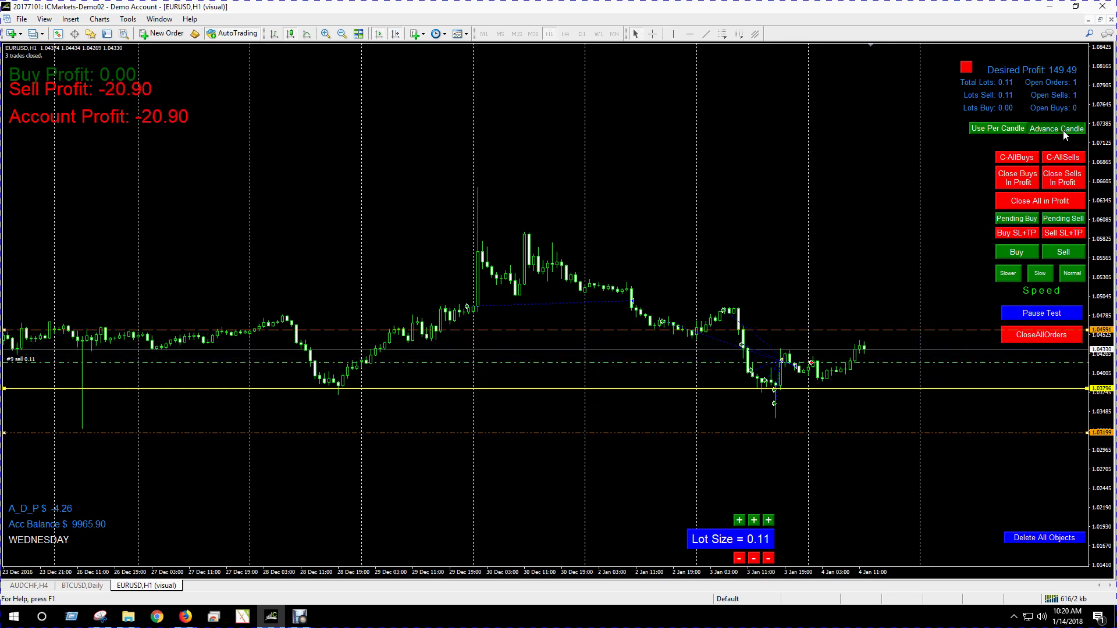
left_click(1063, 131)
left_click(1063, 130)
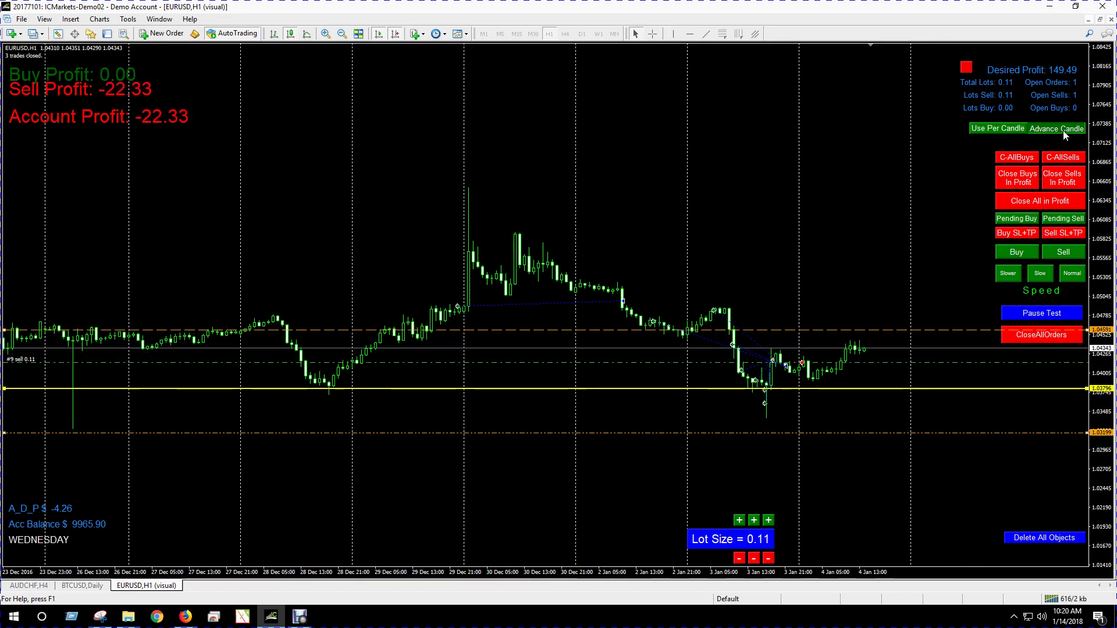
left_click(1063, 130)
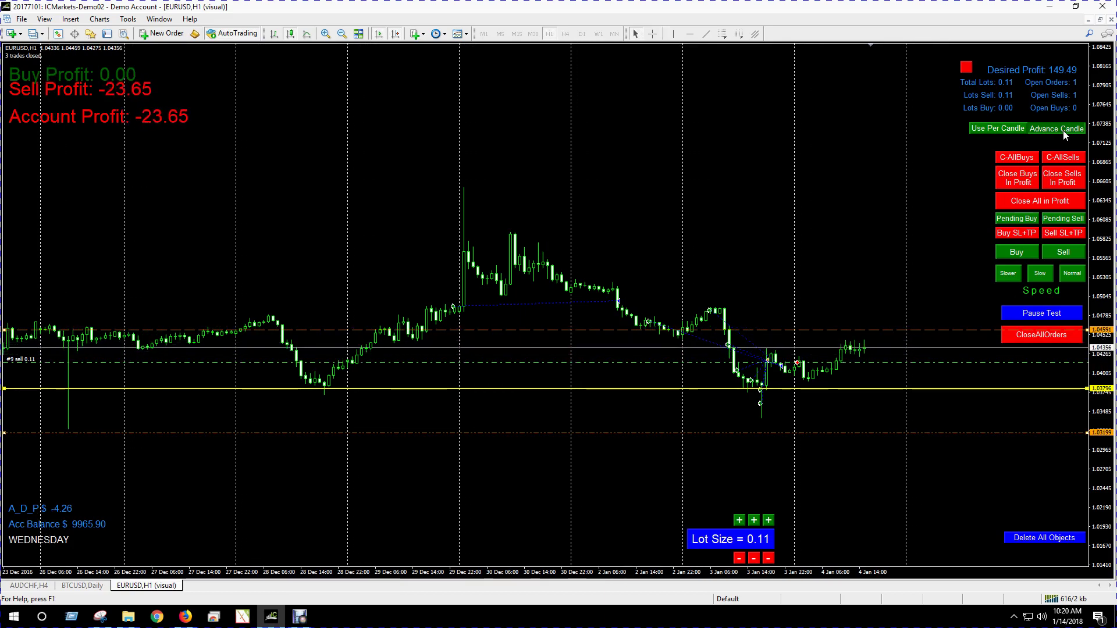
Advance until the first sell closes, raise the pending sell to about 1.0535, and advance until it fills.
left_click(1063, 130)
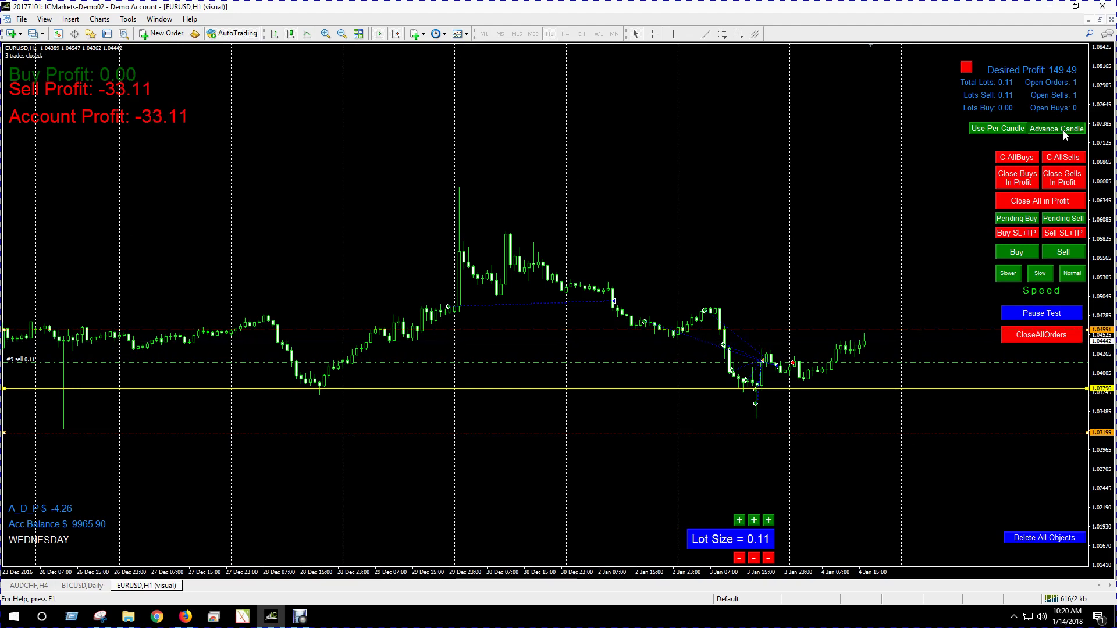
left_click(1063, 130)
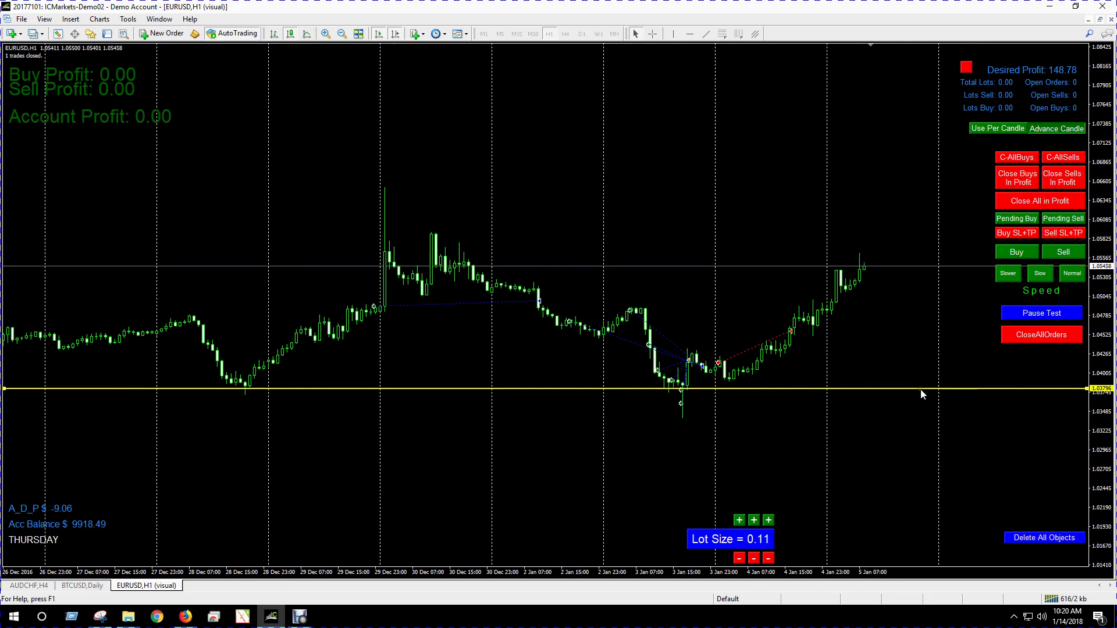
left_click_drag(920, 389, 922, 273)
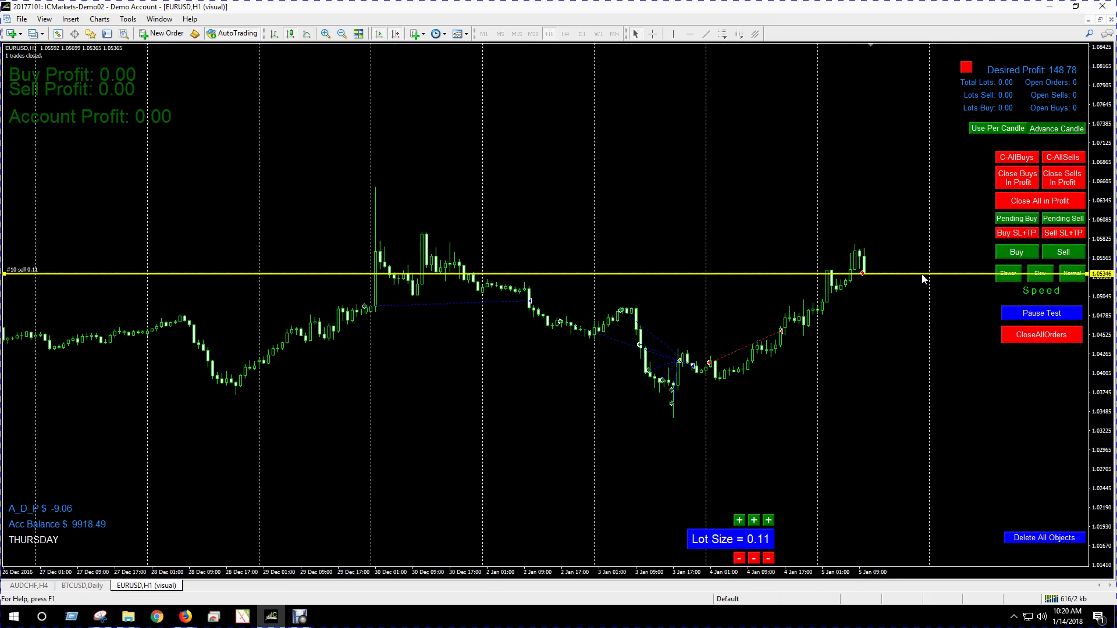
left_click(1051, 131)
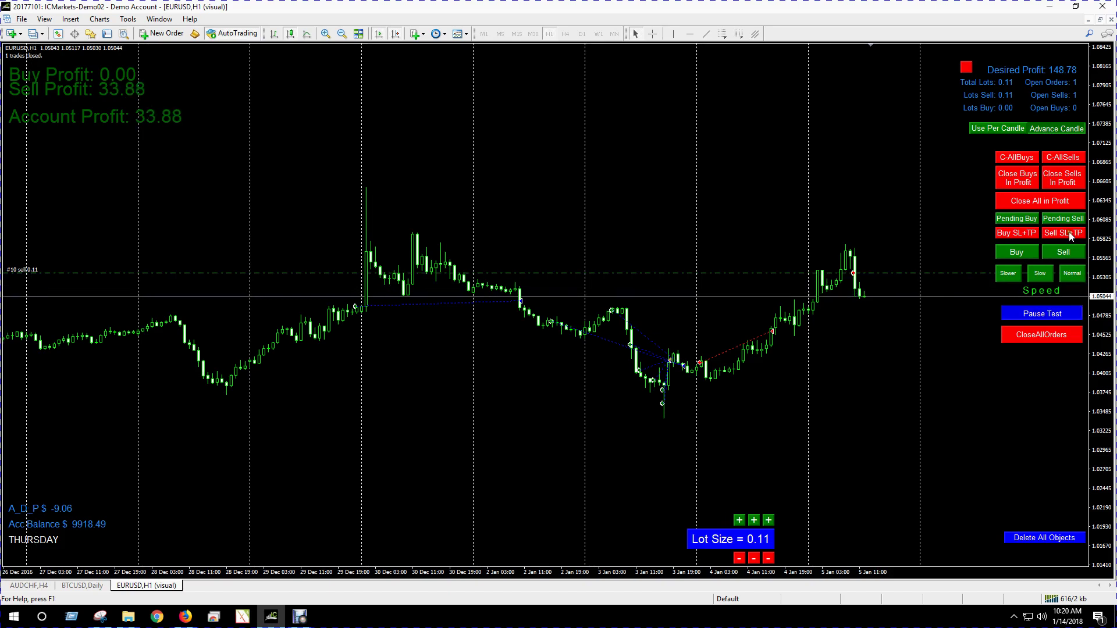
left_click(1066, 127)
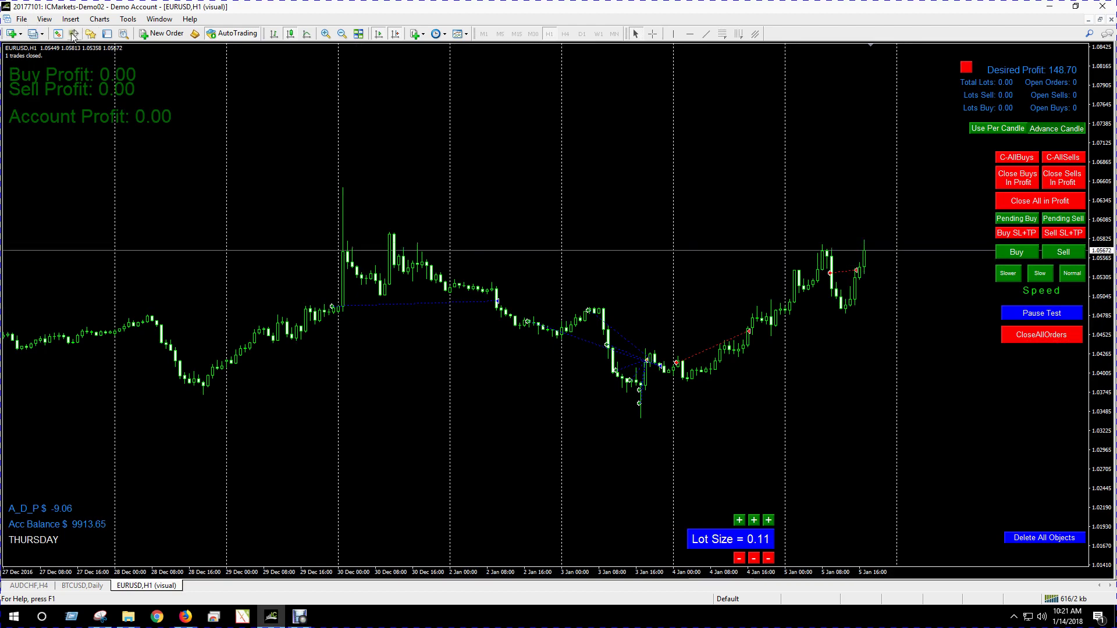
Add Bollinger Bands from Indicators > Trend with its default parameters.
left_click(91, 34)
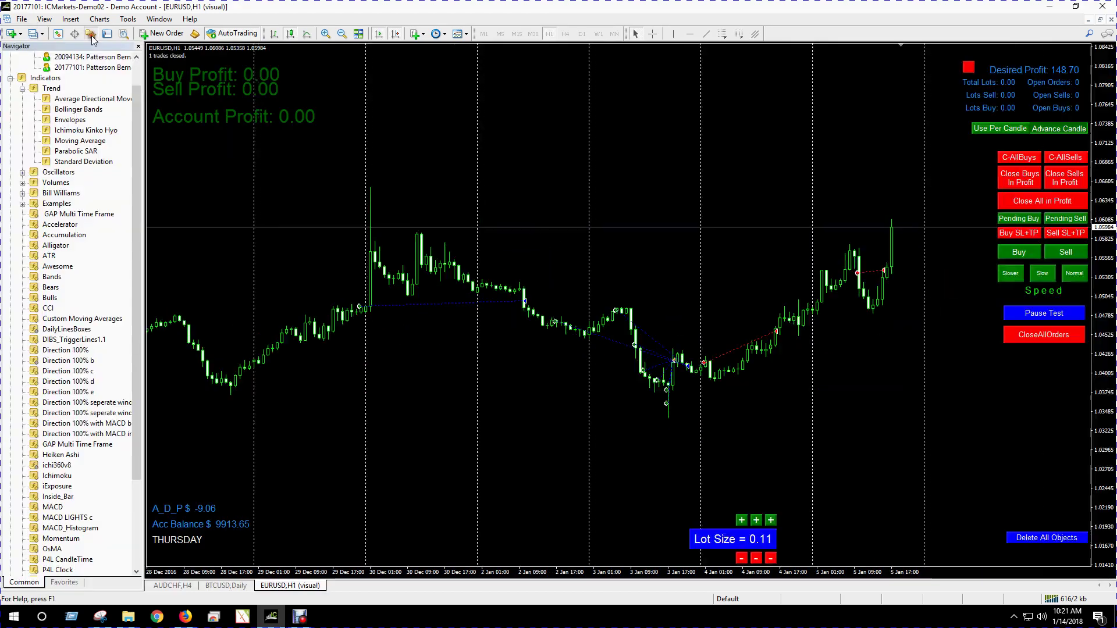
double_click(79, 109)
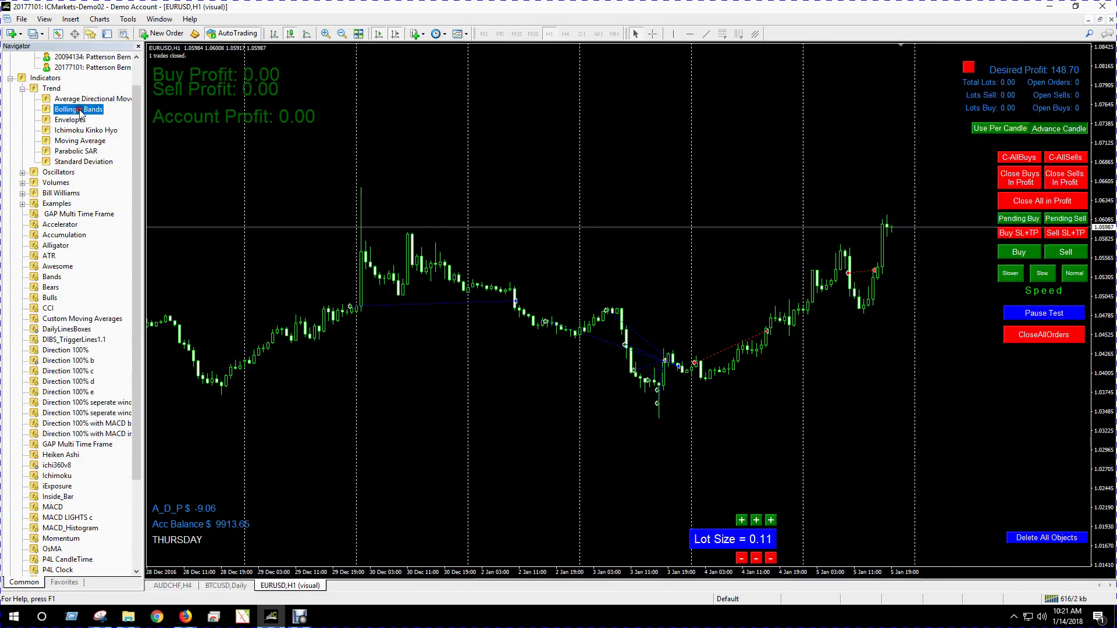
left_click(567, 362)
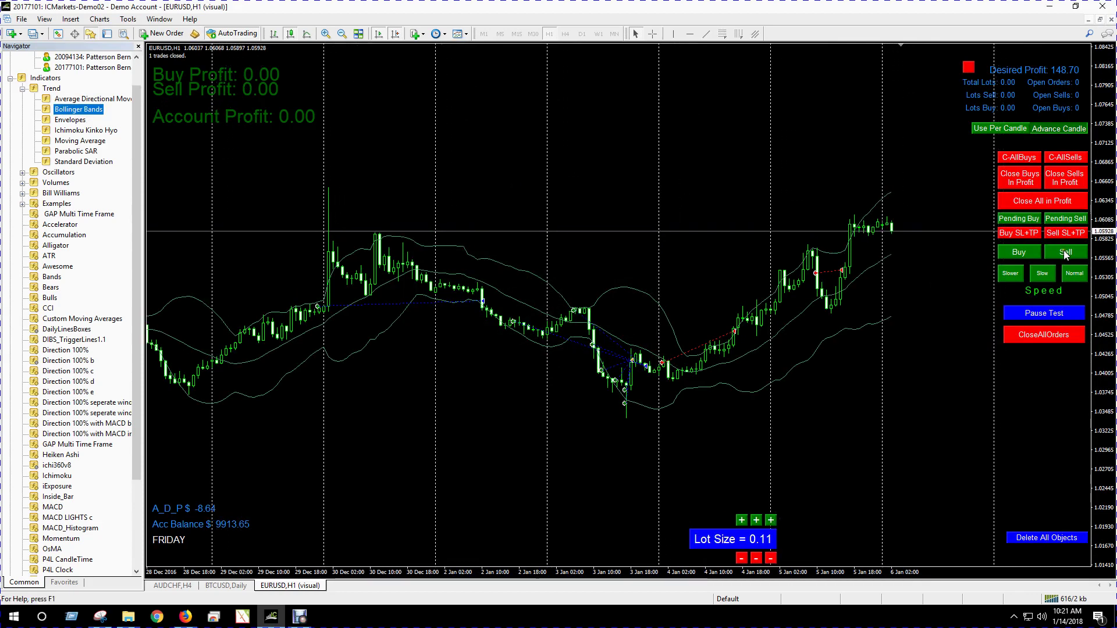
Open three 0.11-lot buy trades and switch on the Desired Profit target.
left_click(1024, 252)
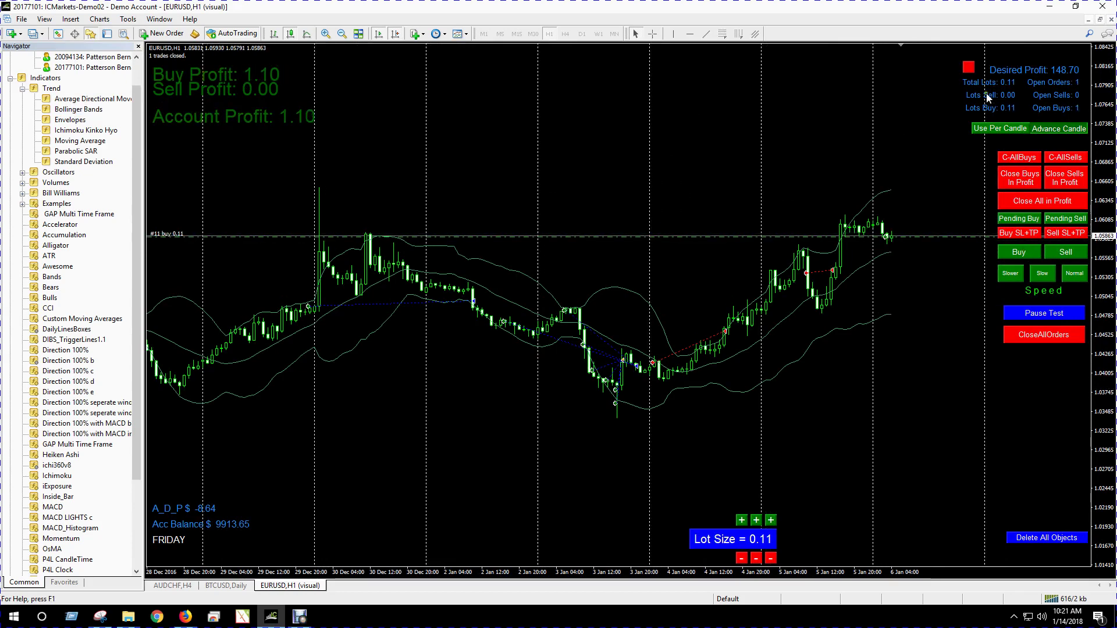
left_click(969, 68)
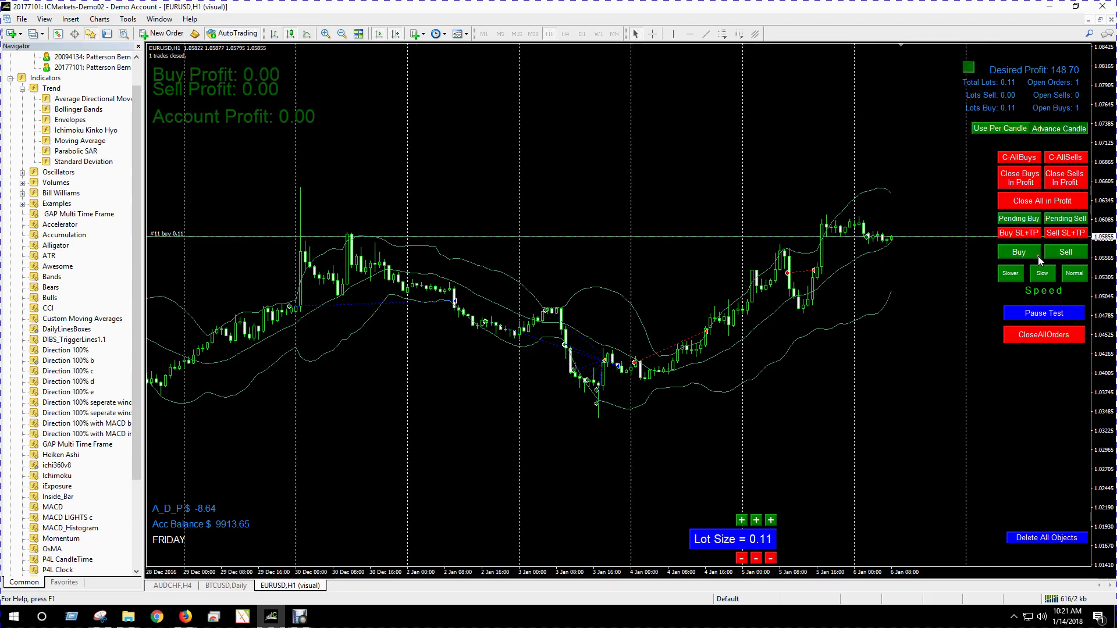
left_click(1018, 252)
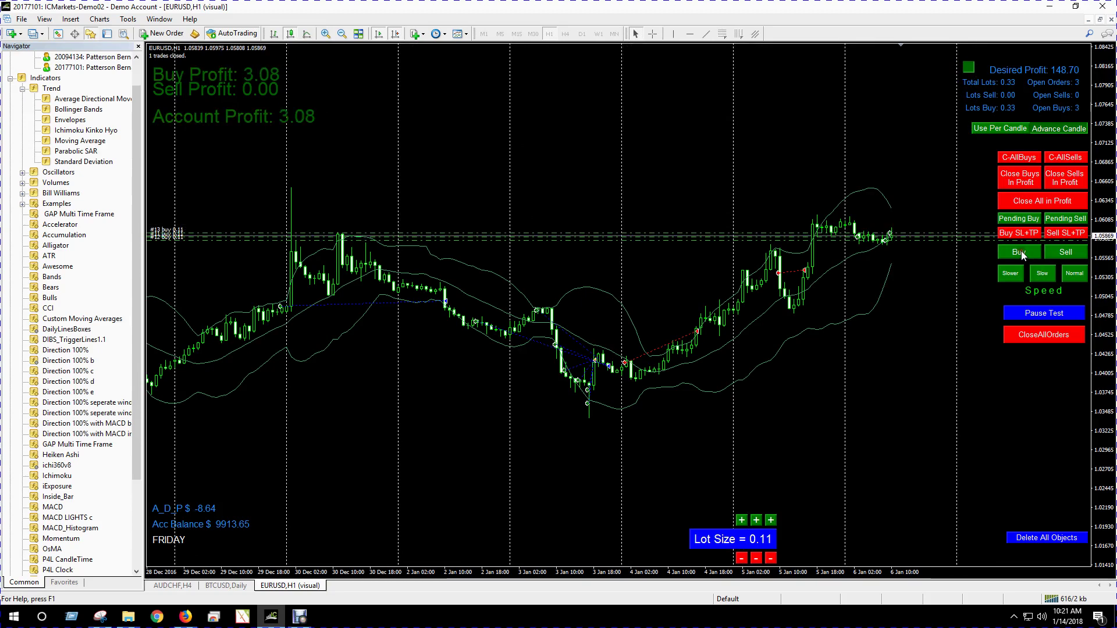
left_click(1019, 252)
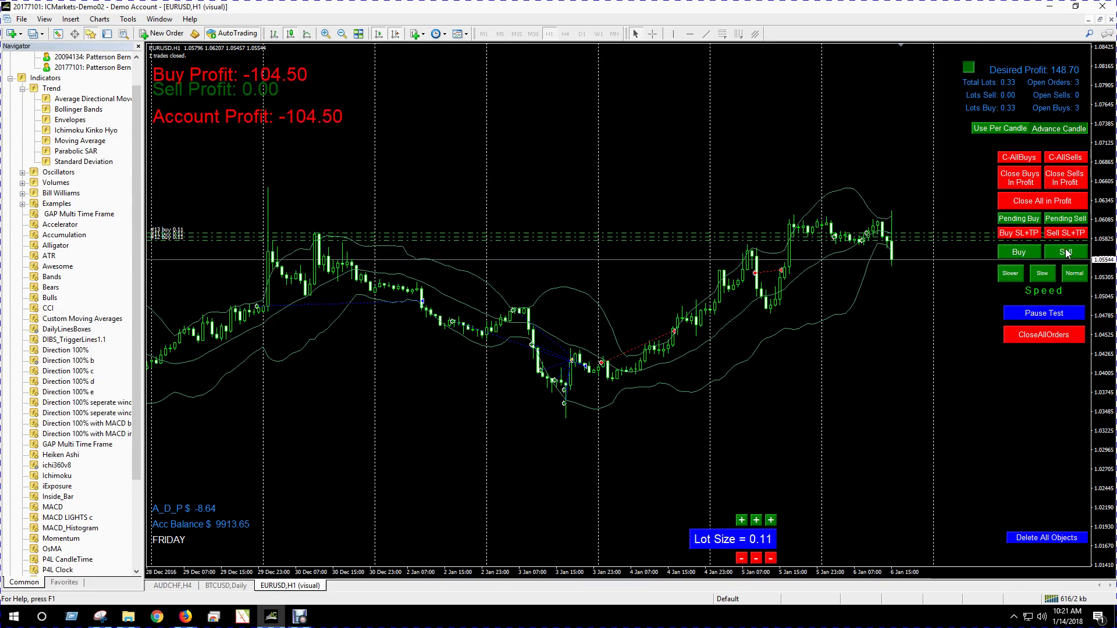
Open three 0.11-lot sells and two 1.11-lot sells, then close the Navigator panel.
left_click(1066, 252)
left_click(1065, 252)
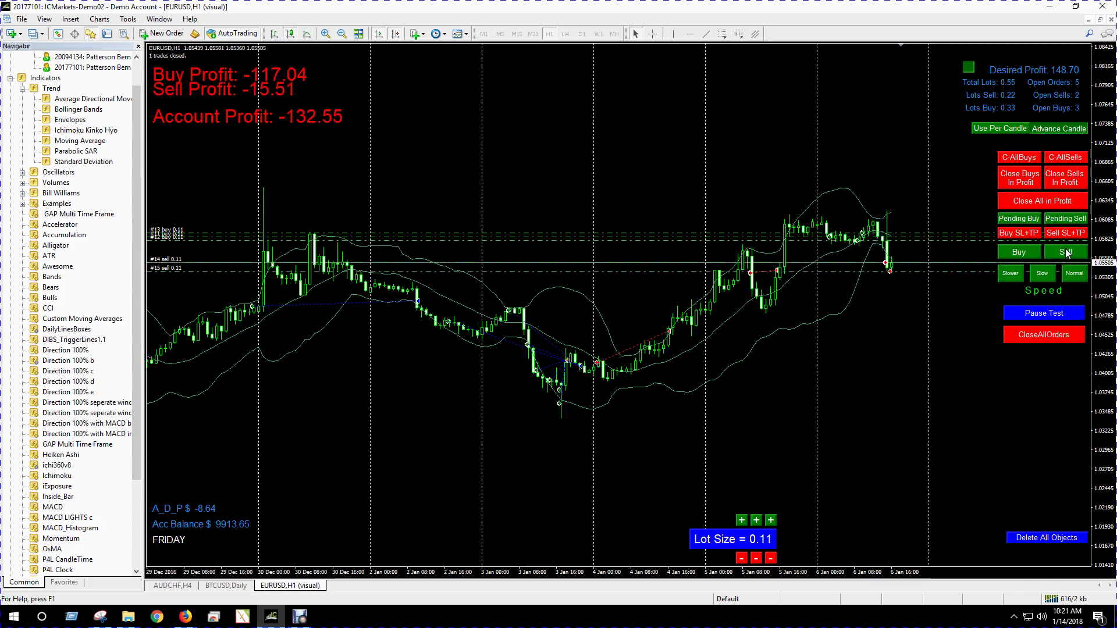
left_click(1066, 251)
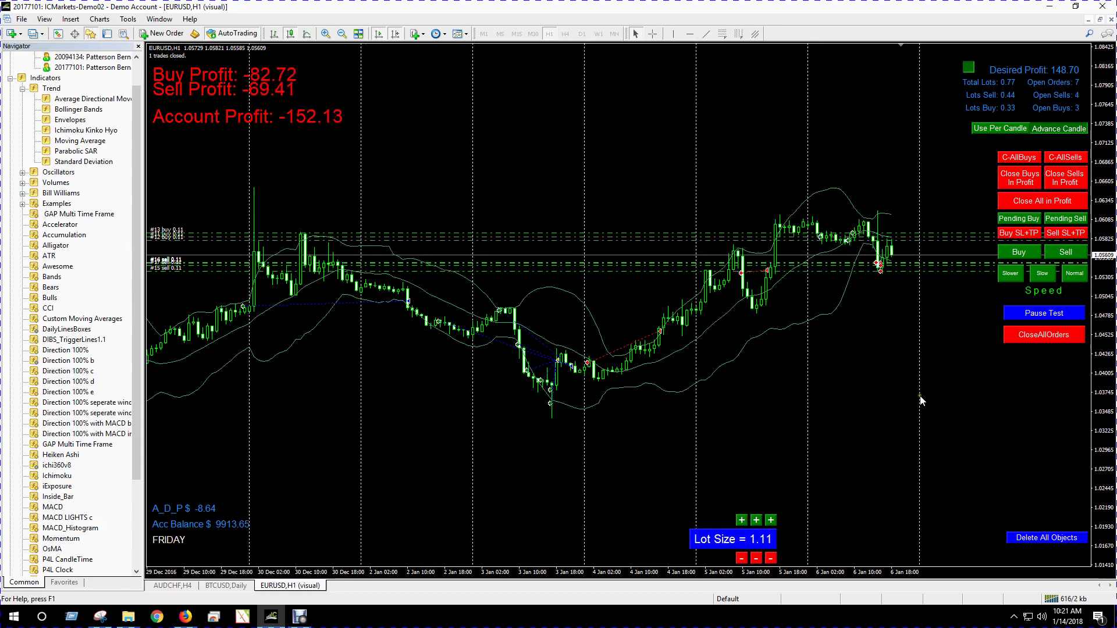
left_click(1069, 254)
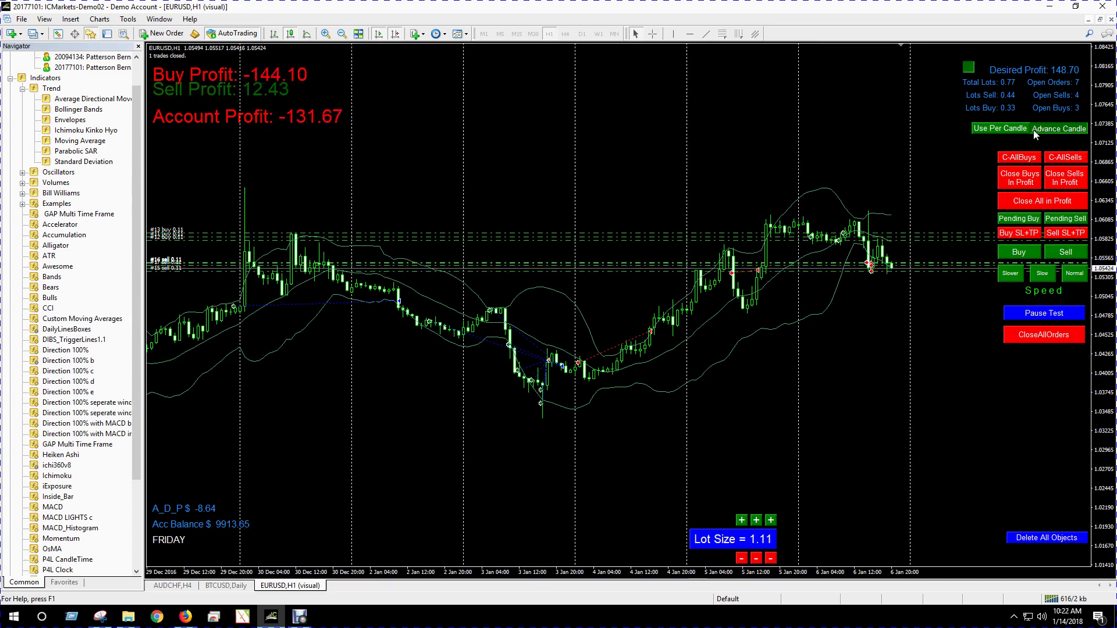
left_click(1069, 253)
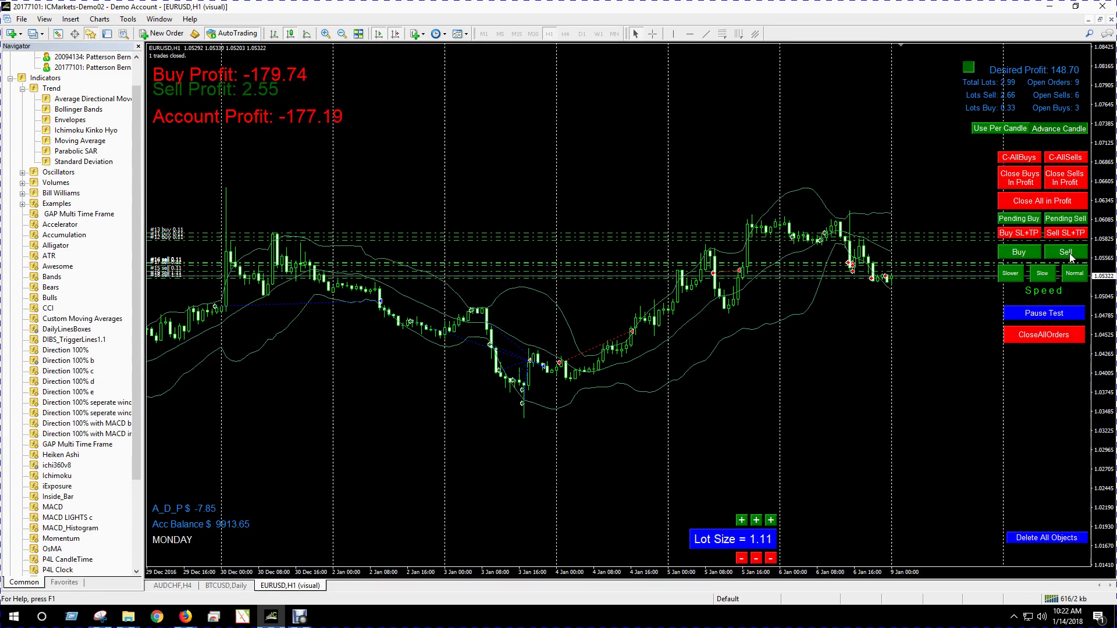
left_click(138, 46)
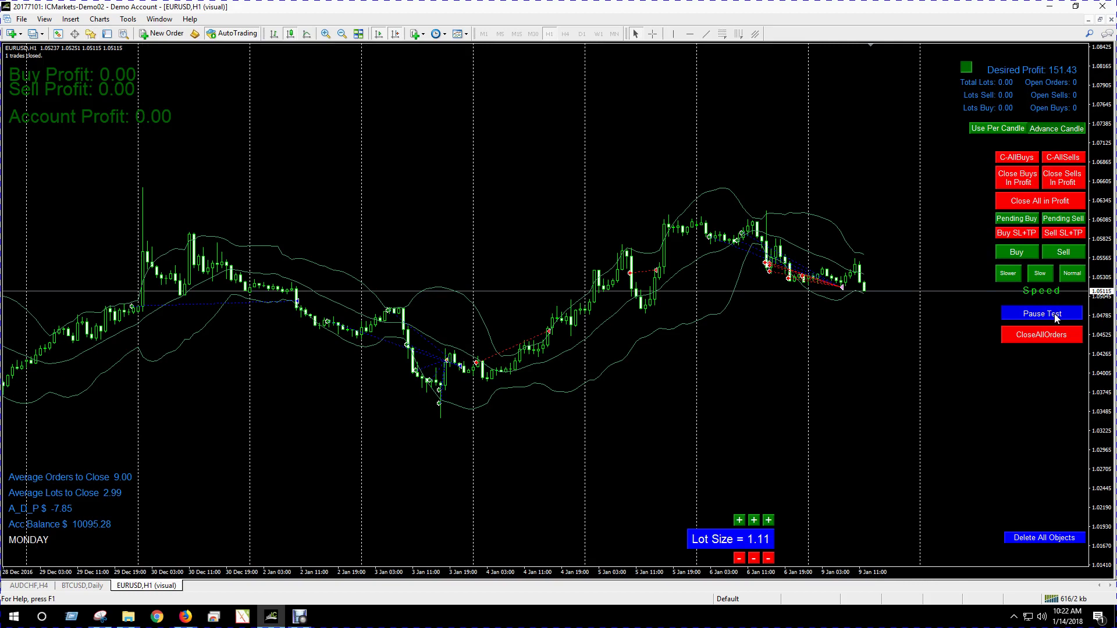
Bring up the zeb4x.ca Strategy Tester Assistant page in Firefox and scroll to the $10.00 offer.
left_click(185, 616)
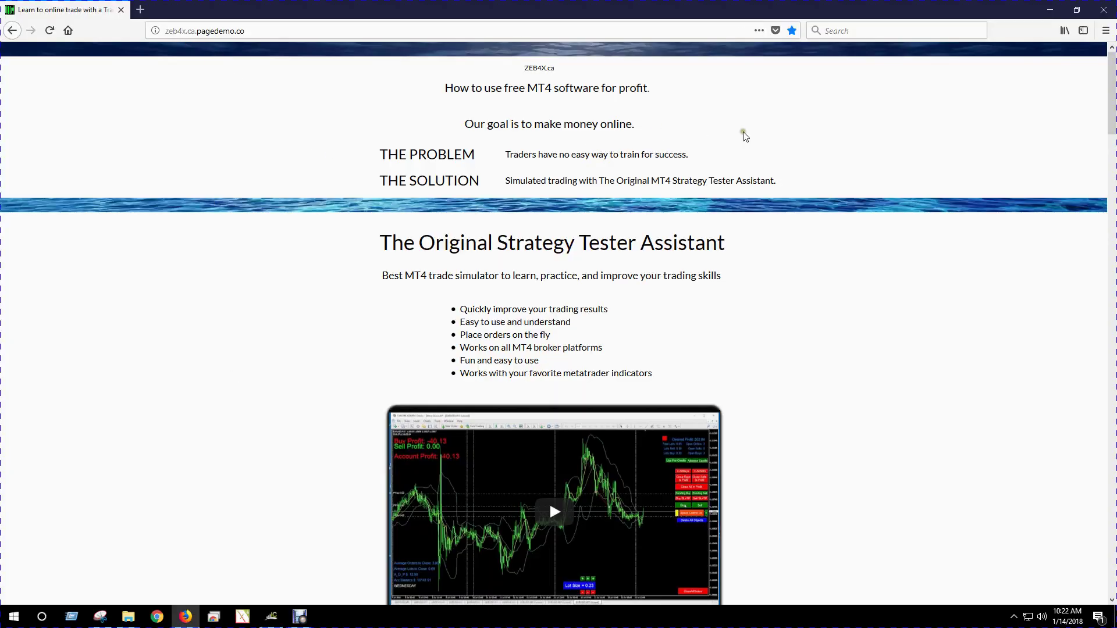
scroll(831, 269, "down", 5)
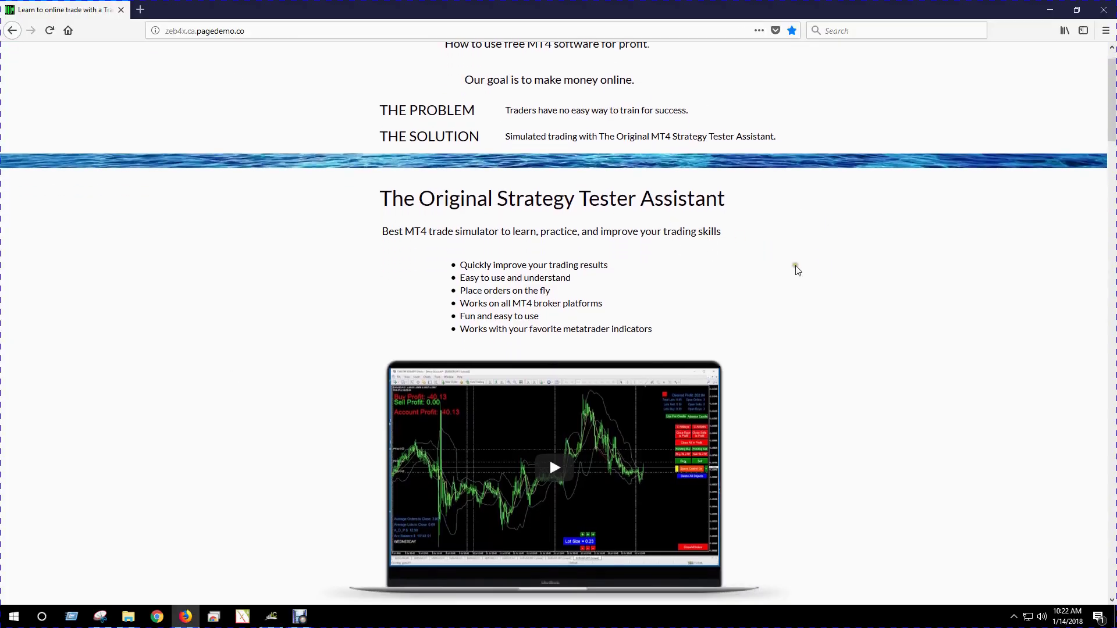
scroll(799, 272, "down", 3)
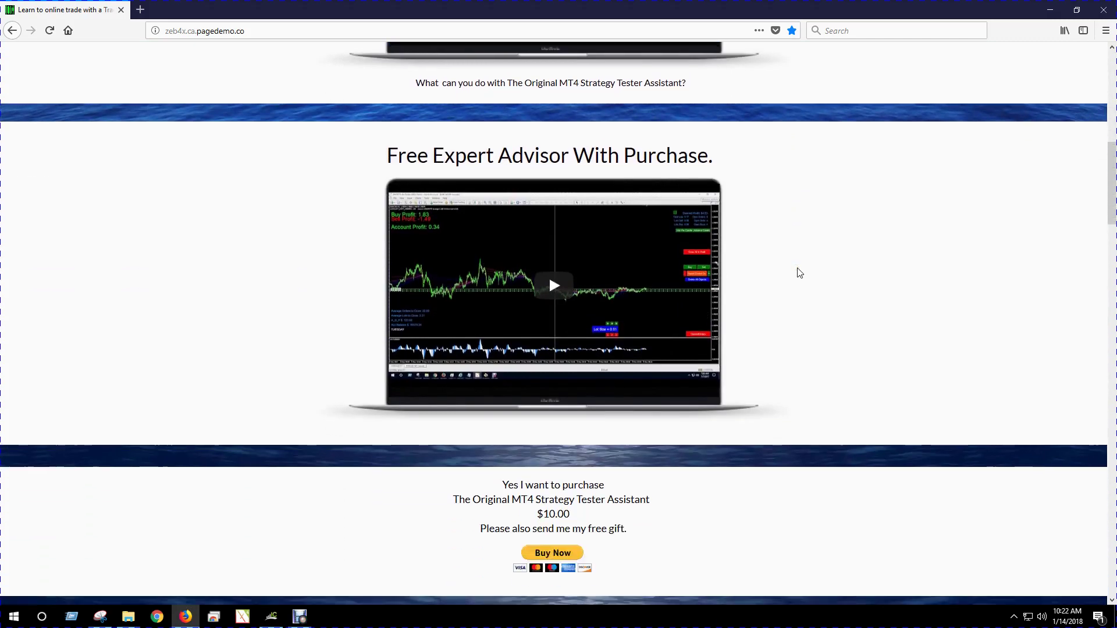
scroll(814, 205, "down", 3)
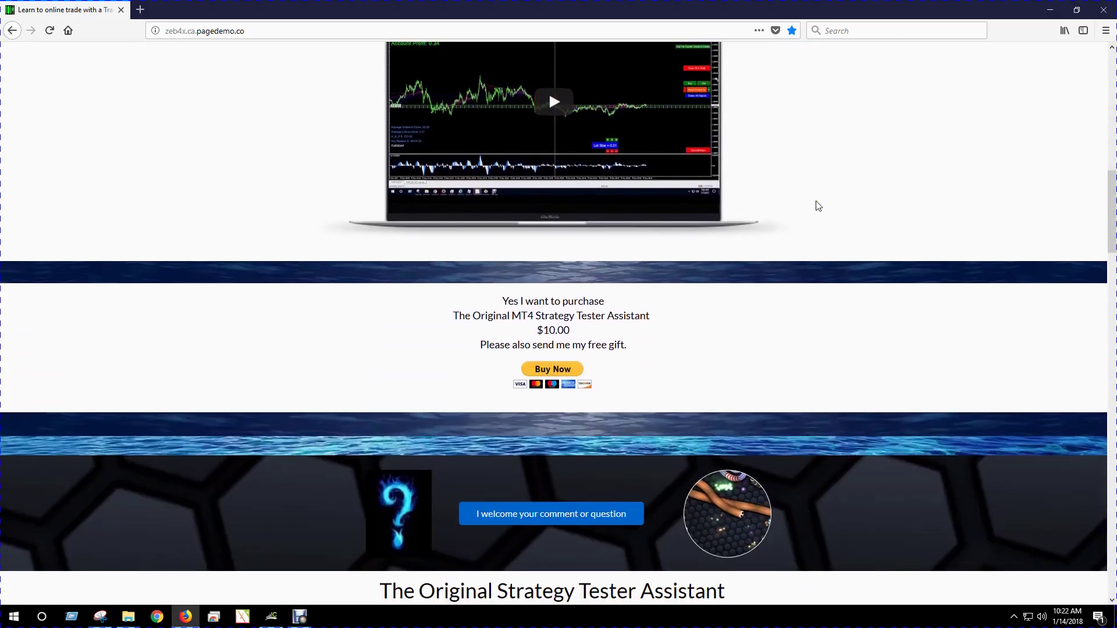
scroll(816, 206, "down", 1)
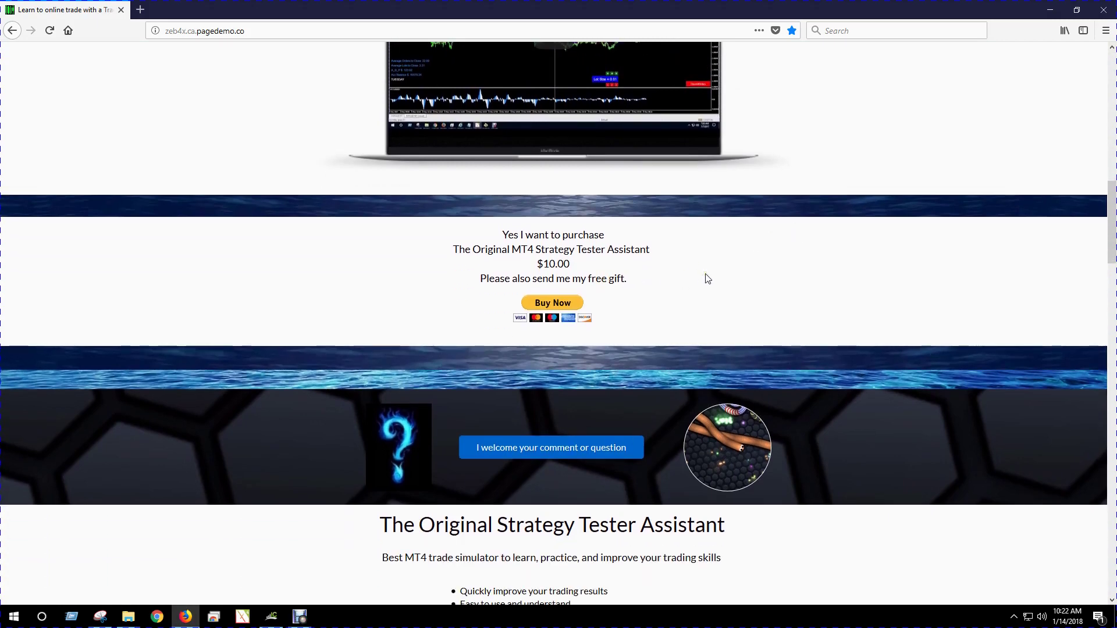
scroll(708, 280, "down", 1)
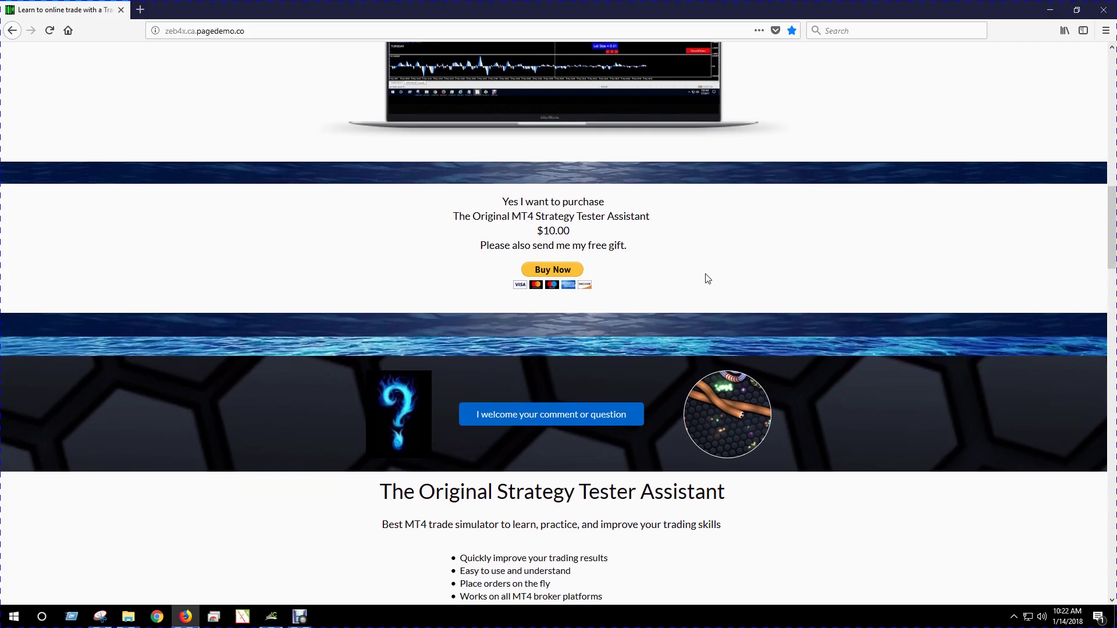
scroll(708, 279, "up", 1)
Look over the page's video section, then minimize Firefox briefly and restore the page.
left_click(655, 297)
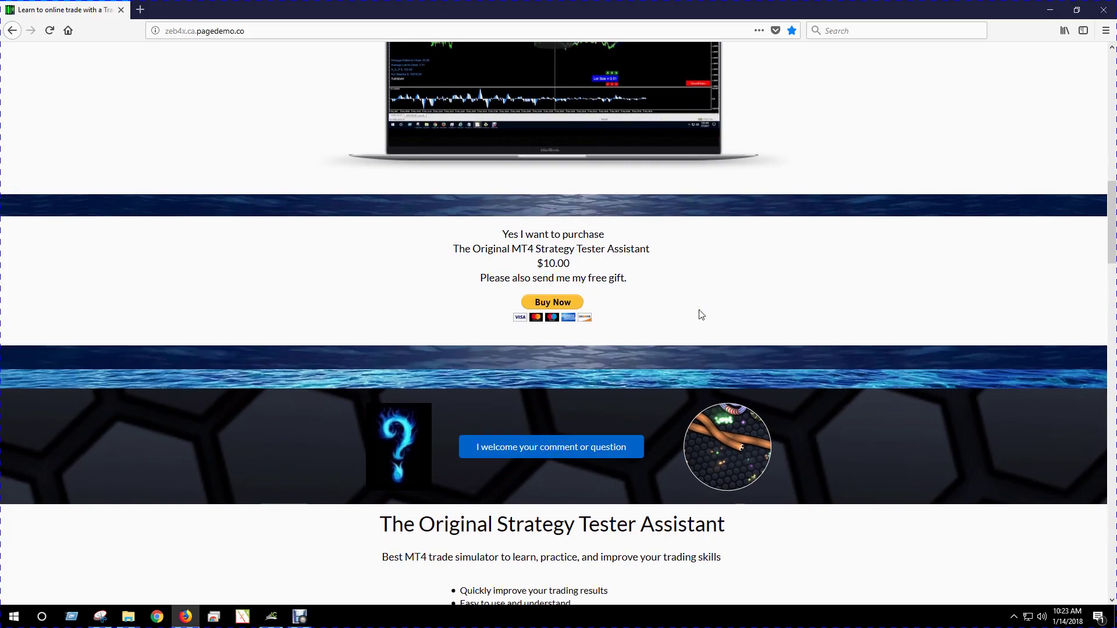
scroll(701, 315, "down", 4)
scroll(702, 315, "up", 7)
scroll(701, 314, "up", 11)
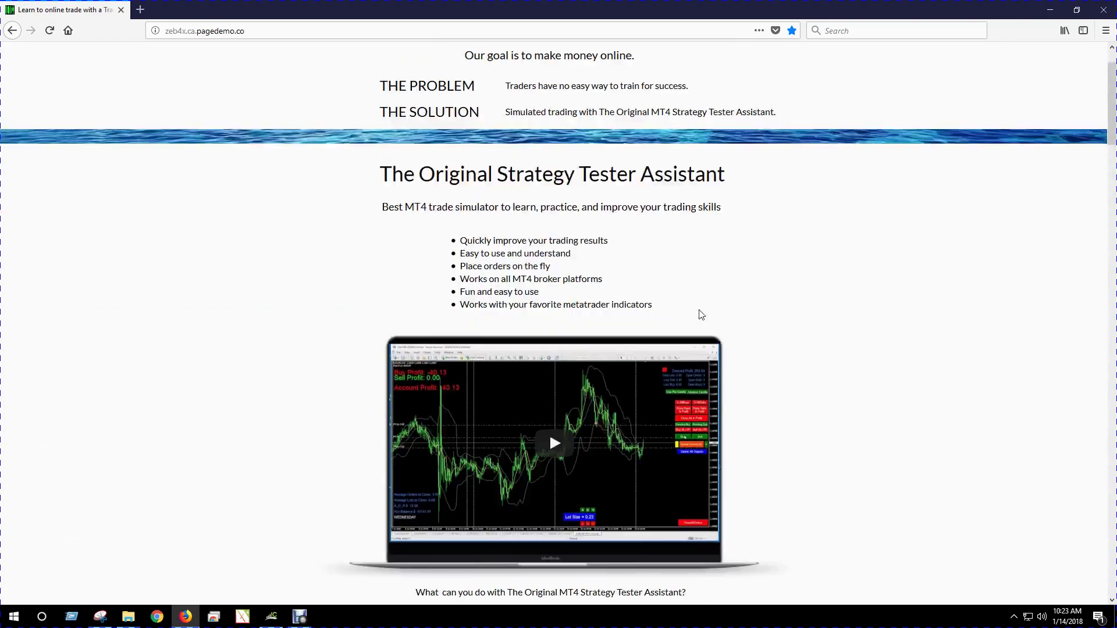
left_click(1053, 12)
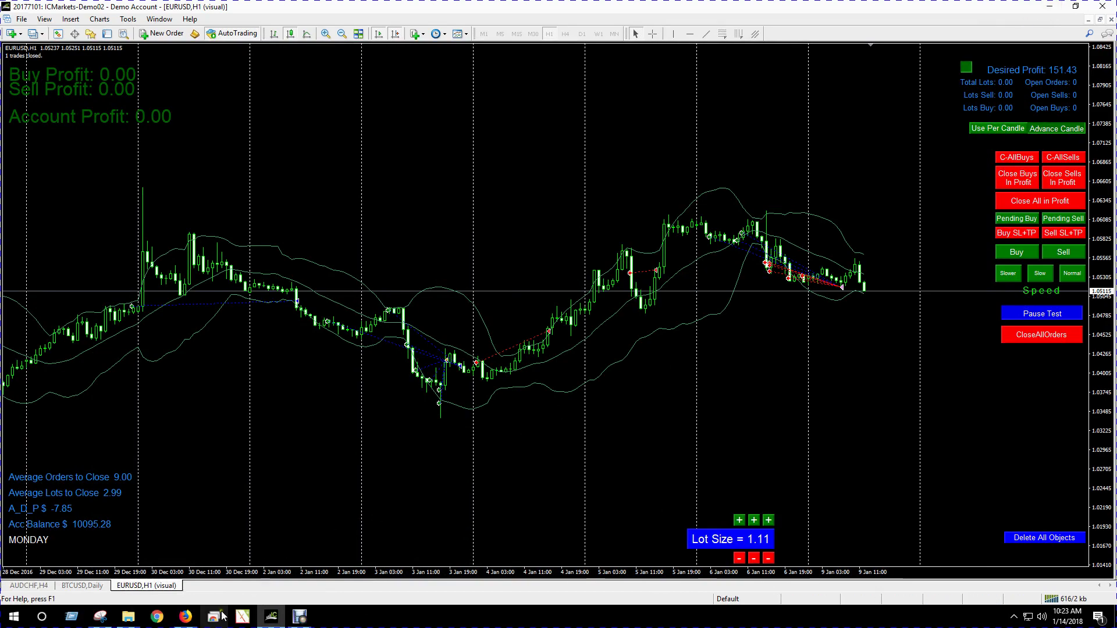
left_click(188, 618)
Scroll through the customer testimonials to the footer, then back up to the Buy Now and comment banner.
scroll(853, 354, "down", 10)
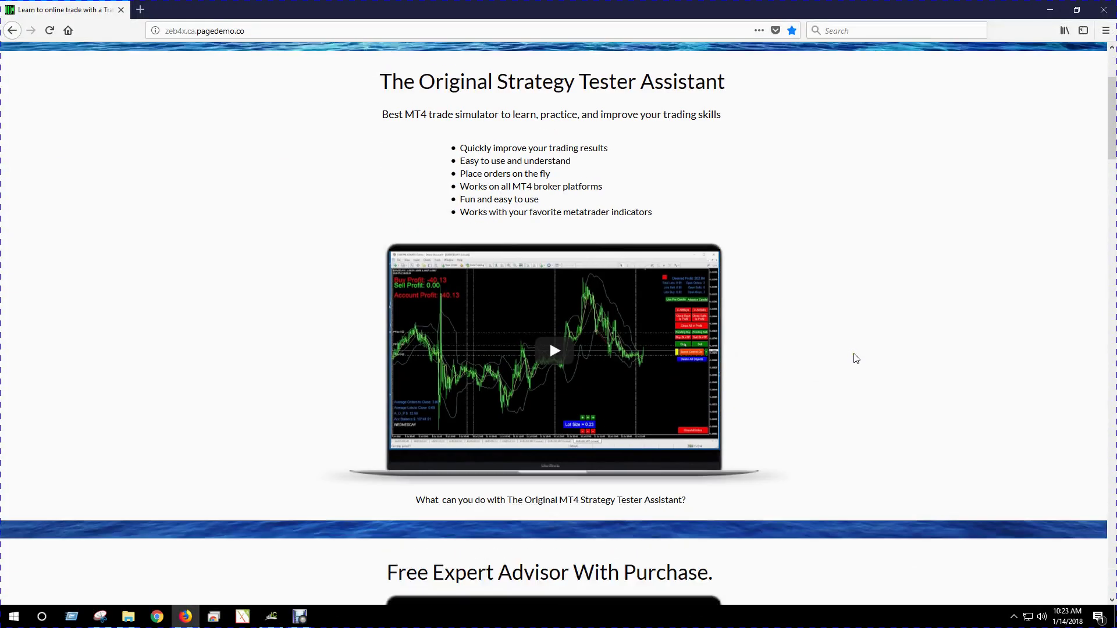
scroll(856, 359, "down", 15)
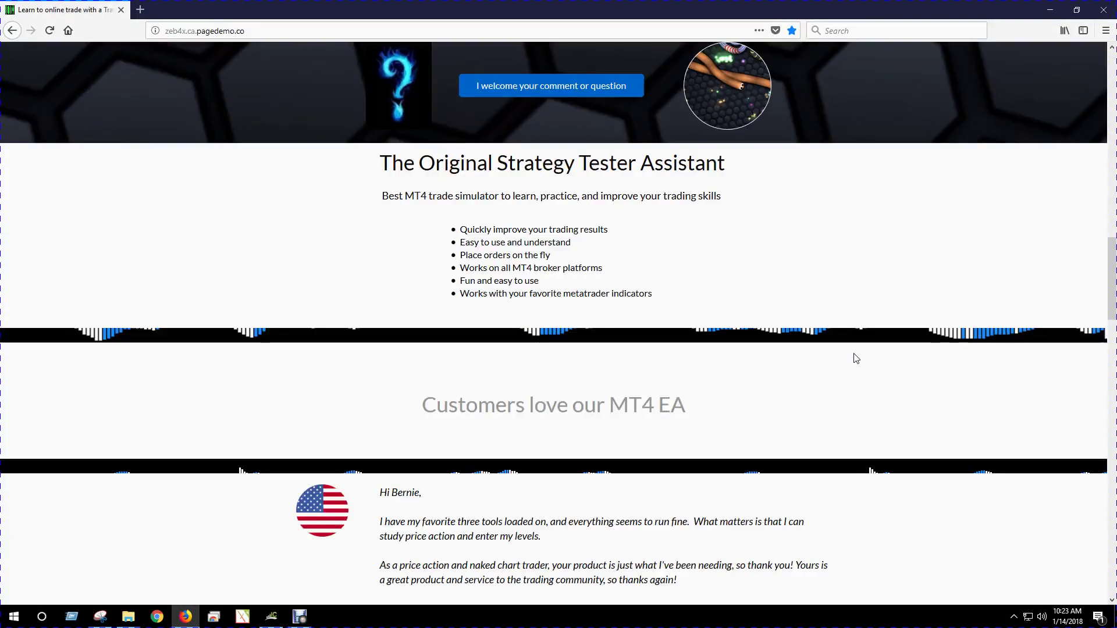
scroll(856, 359, "up", 8)
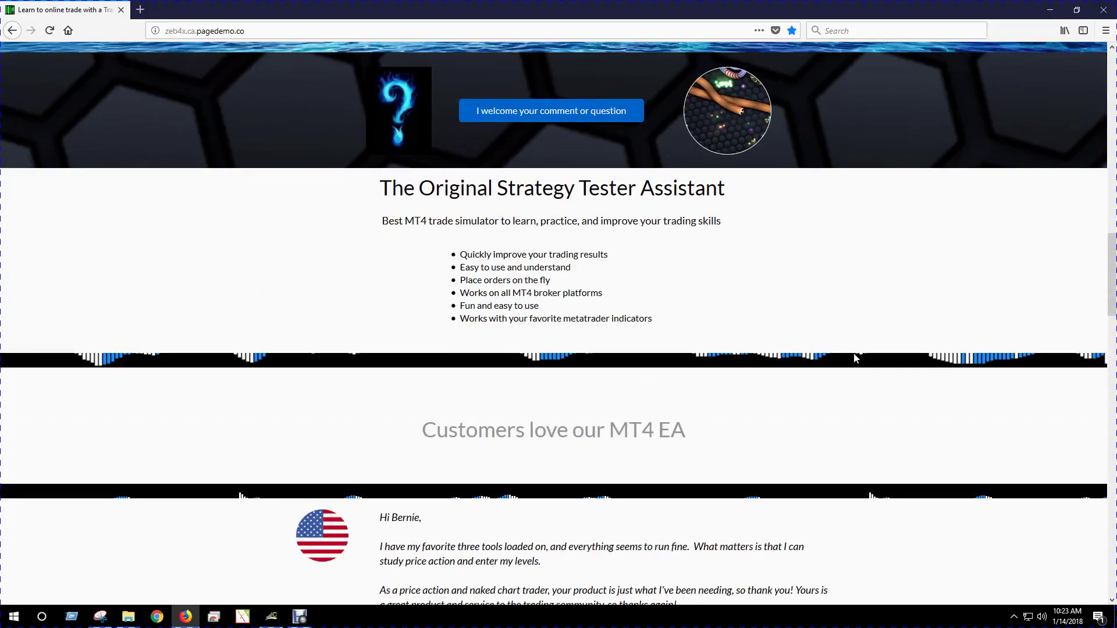
scroll(856, 356, "down", 3)
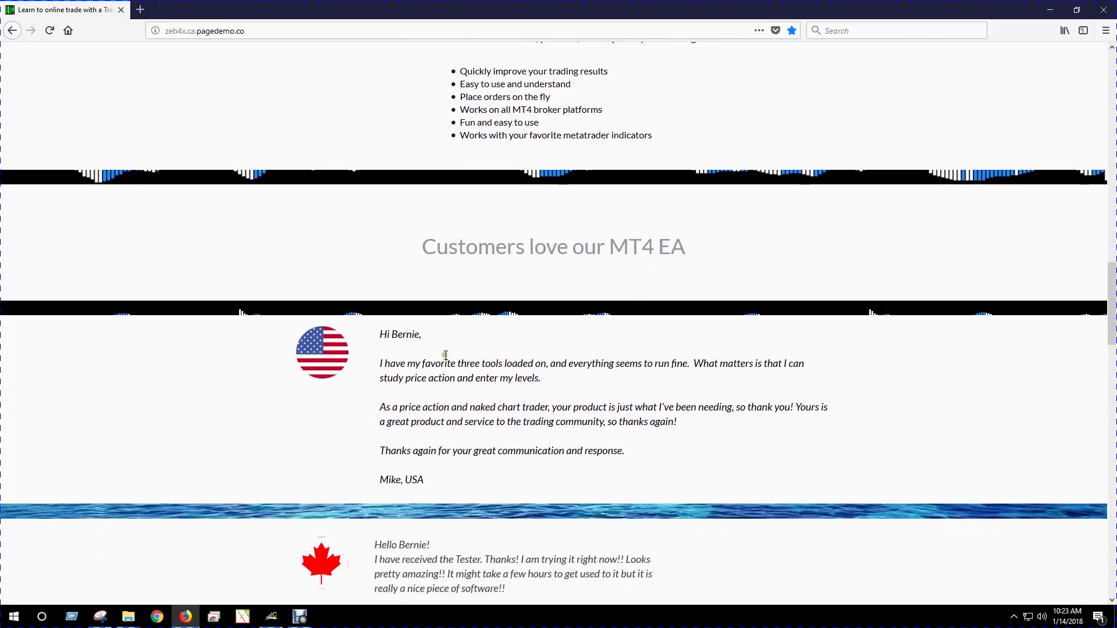
scroll(486, 373, "down", 3)
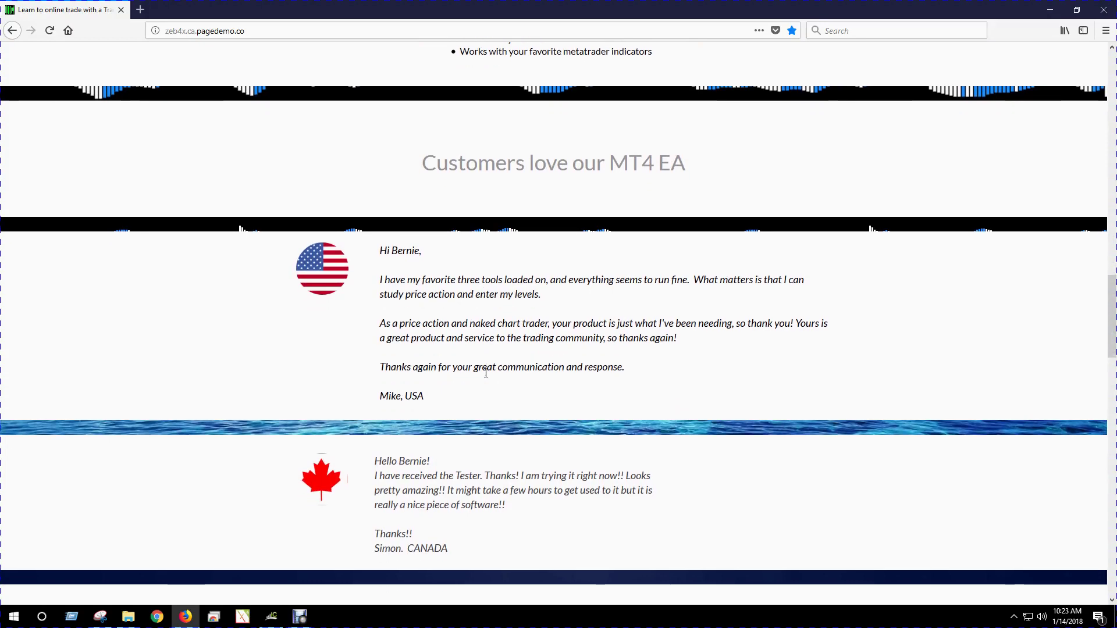
scroll(486, 372, "down", 6)
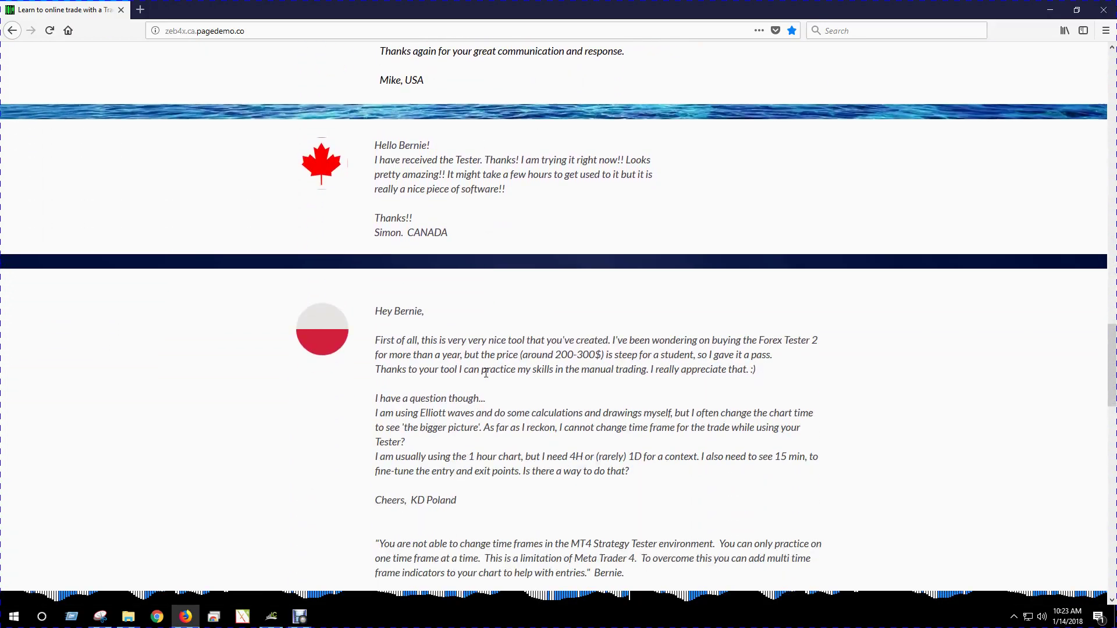
scroll(485, 372, "down", 8)
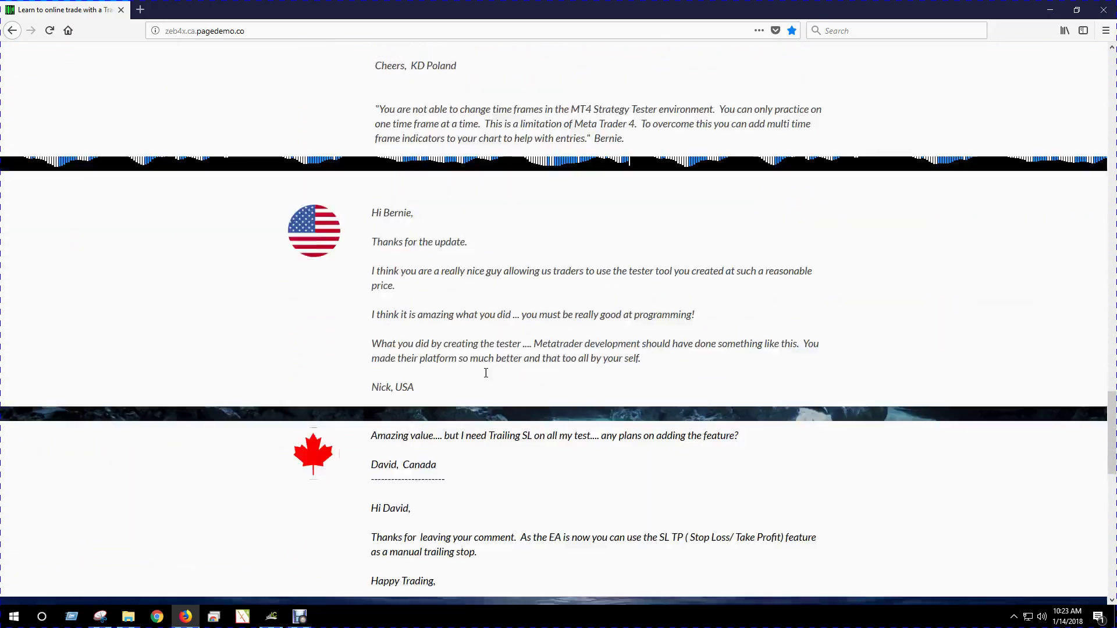
scroll(486, 373, "down", 3)
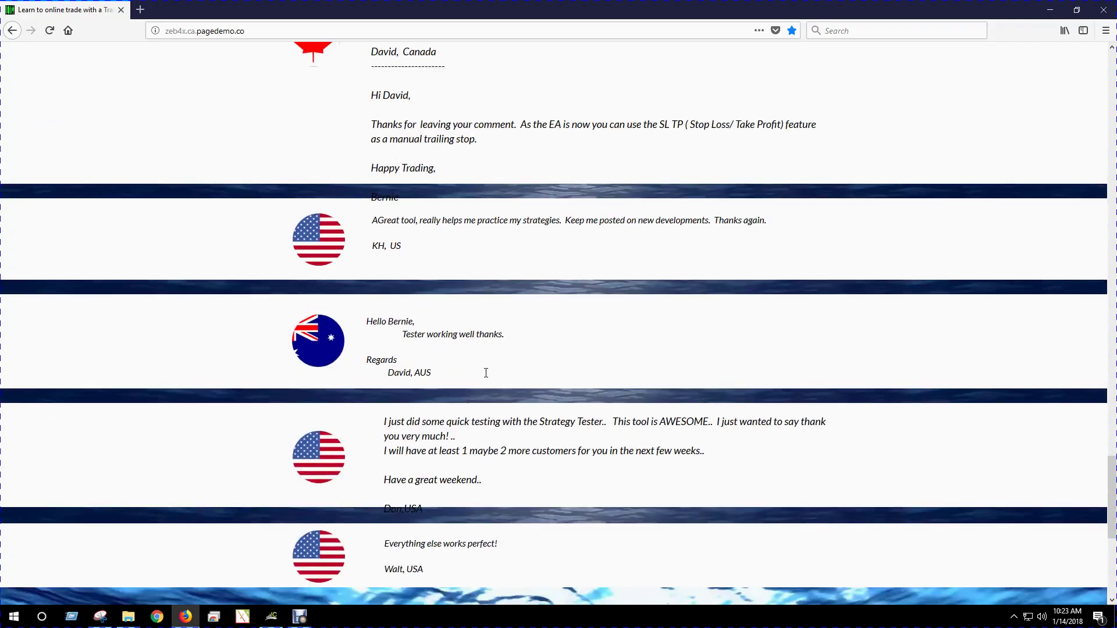
scroll(486, 372, "down", 3)
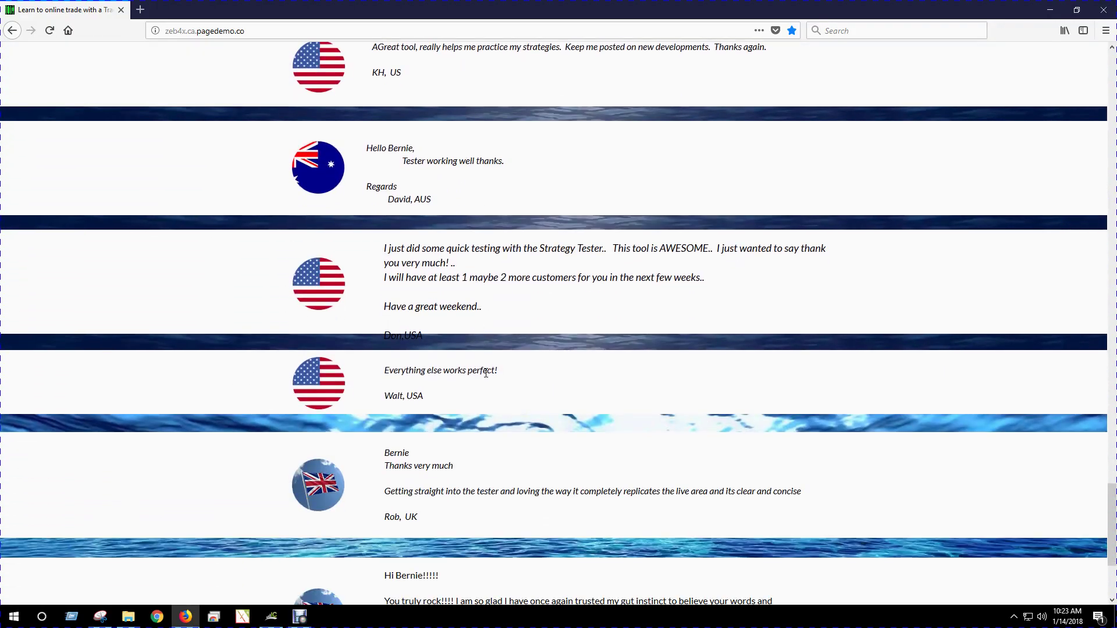
scroll(486, 372, "down", 3)
scroll(485, 372, "up", 8)
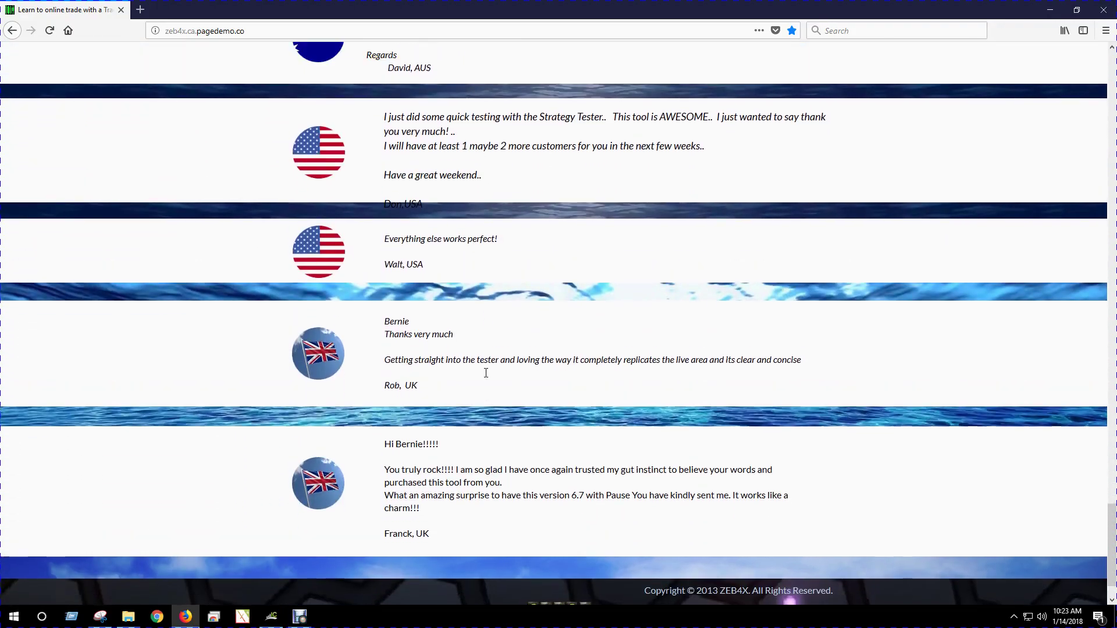
scroll(486, 372, "up", 15)
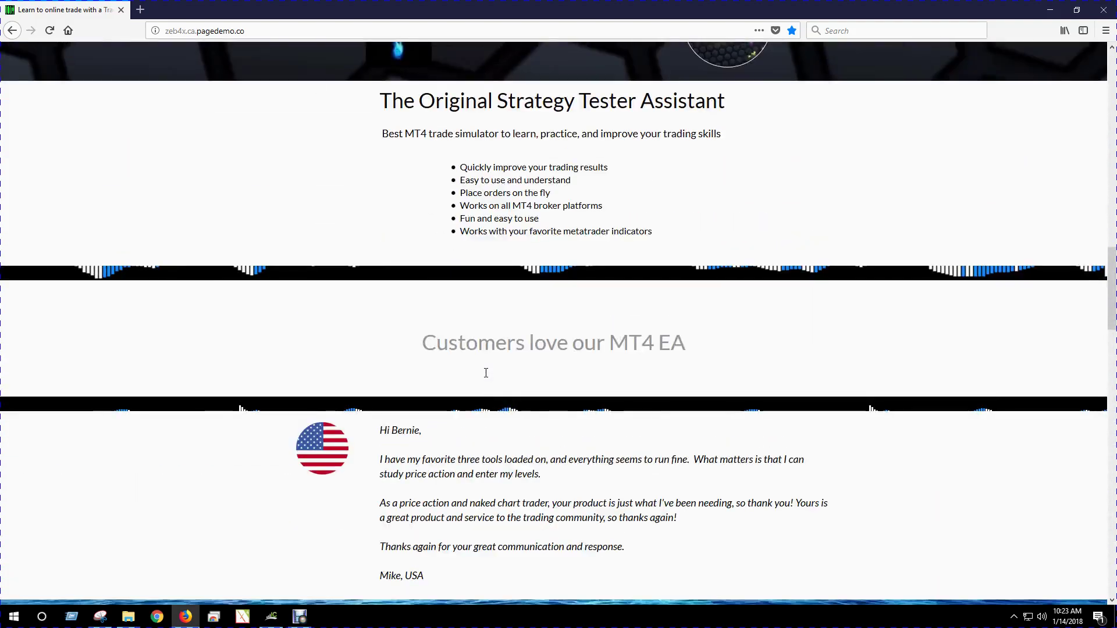
scroll(485, 372, "up", 7)
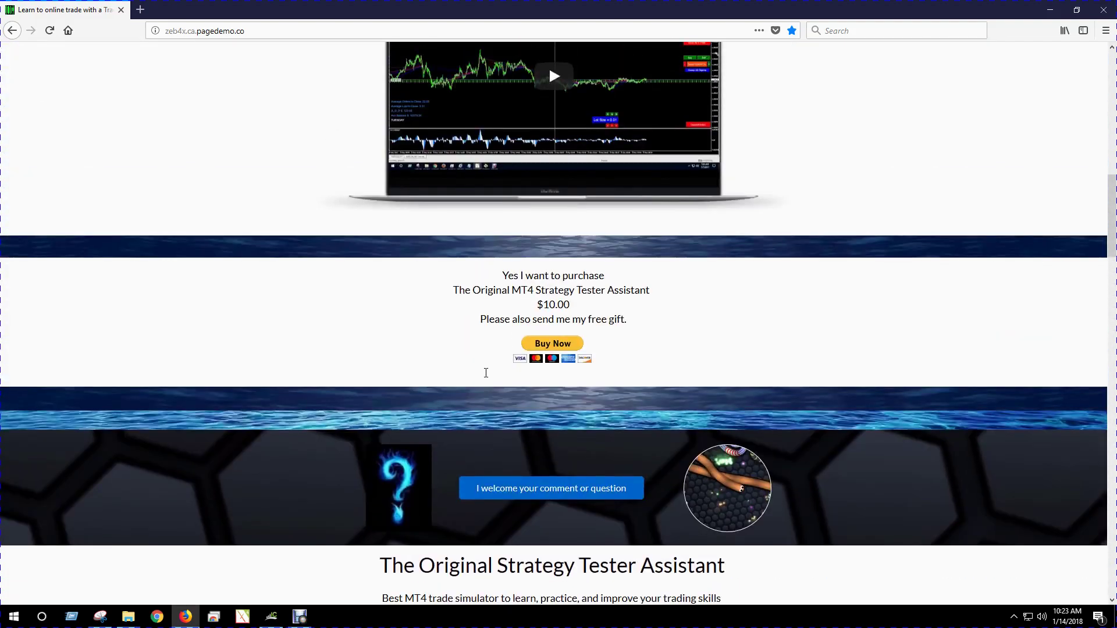
scroll(486, 372, "down", 2)
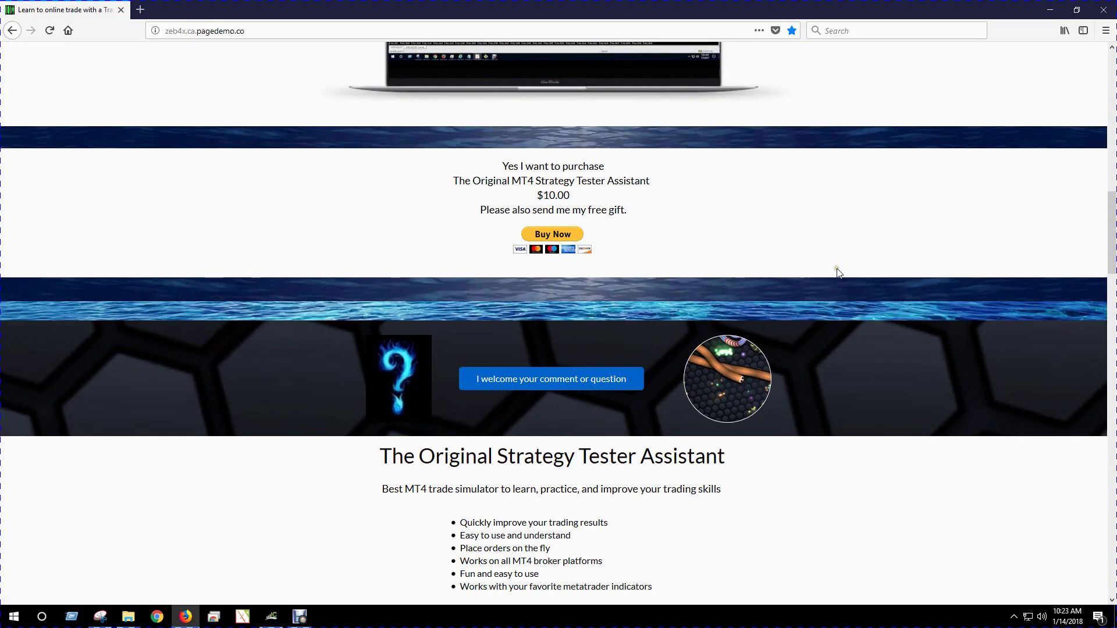
scroll(838, 272, "up", 3)
scroll(838, 271, "down", 1)
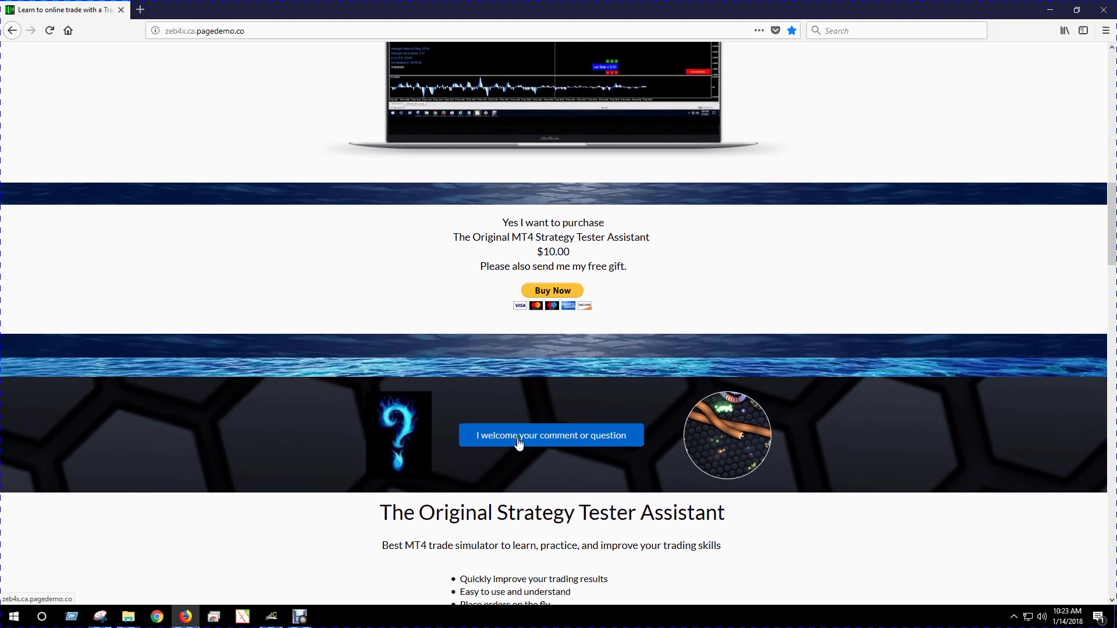
Open and dismiss the comment or question form, then minimize Firefox to reveal the EURUSD H1 chart.
left_click(523, 441)
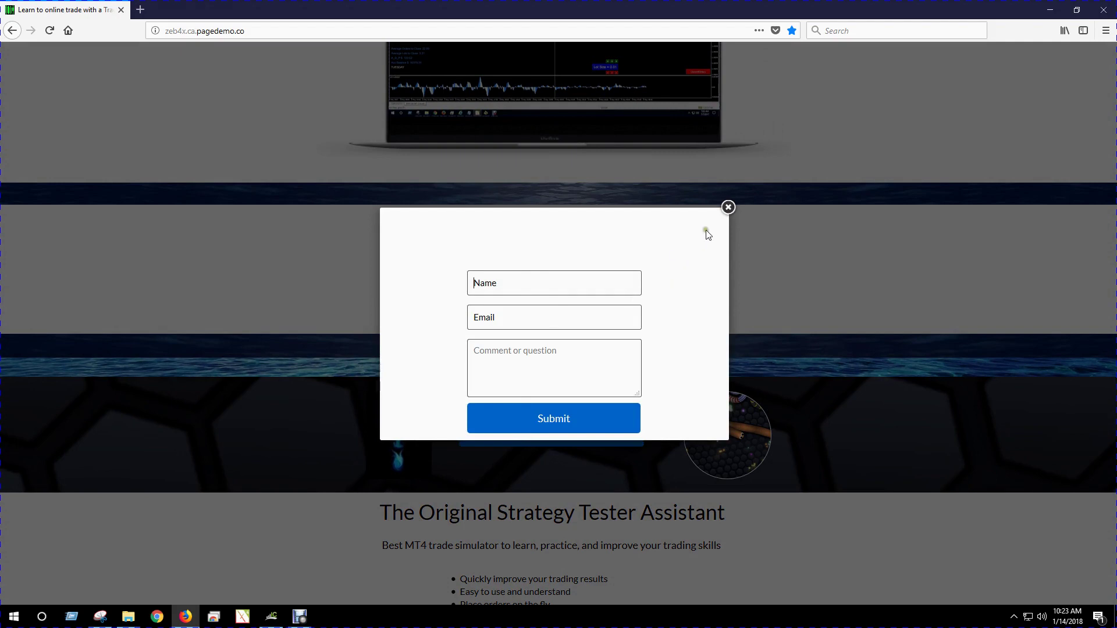
left_click(728, 208)
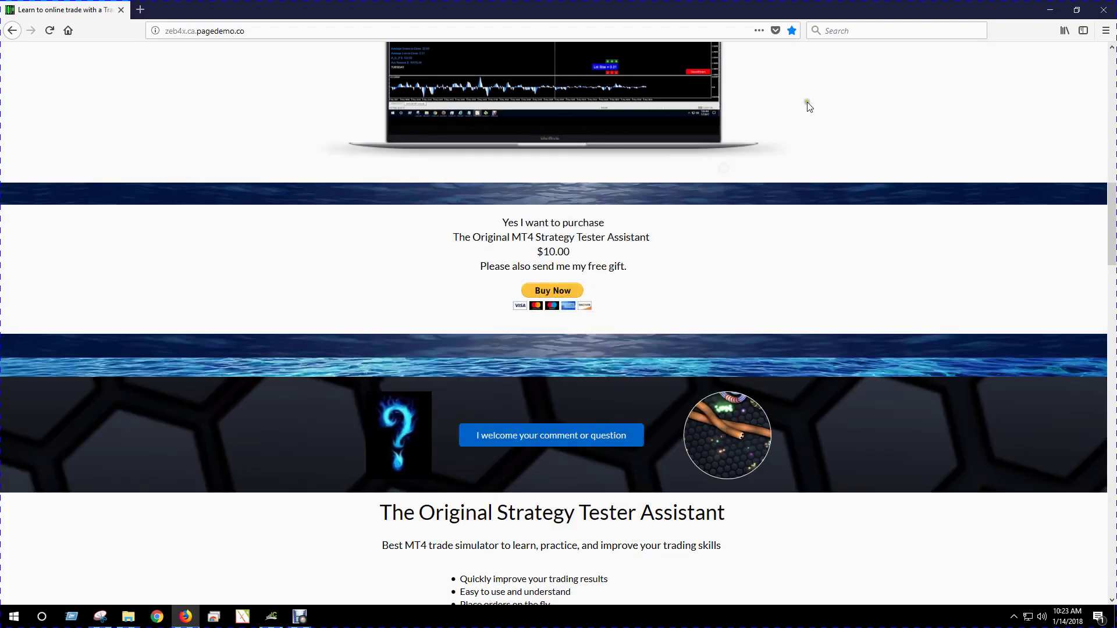
left_click(1050, 10)
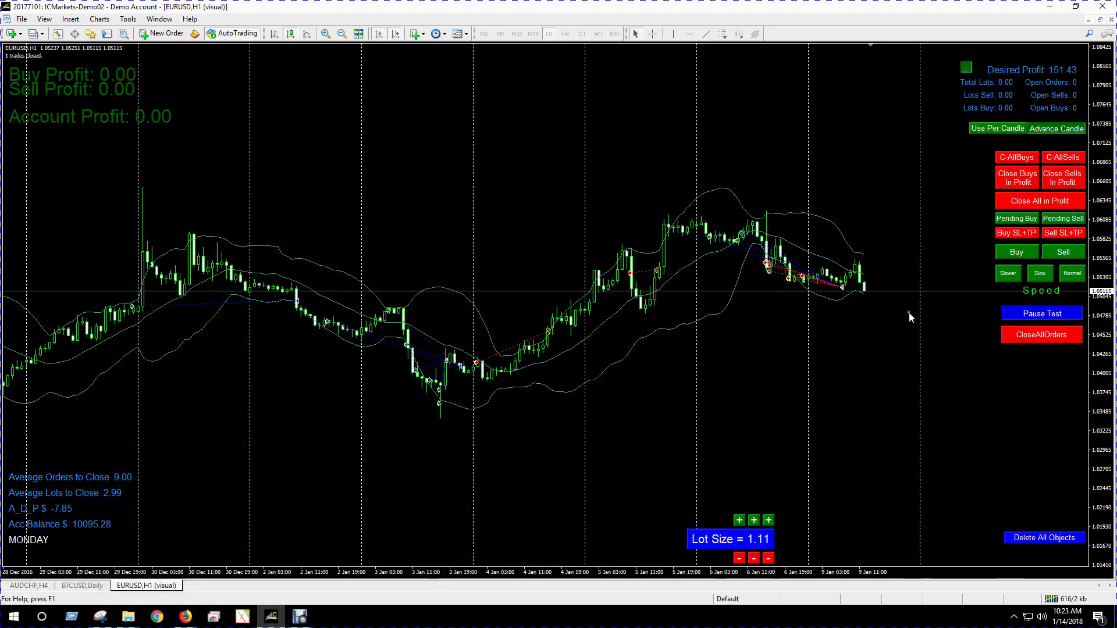